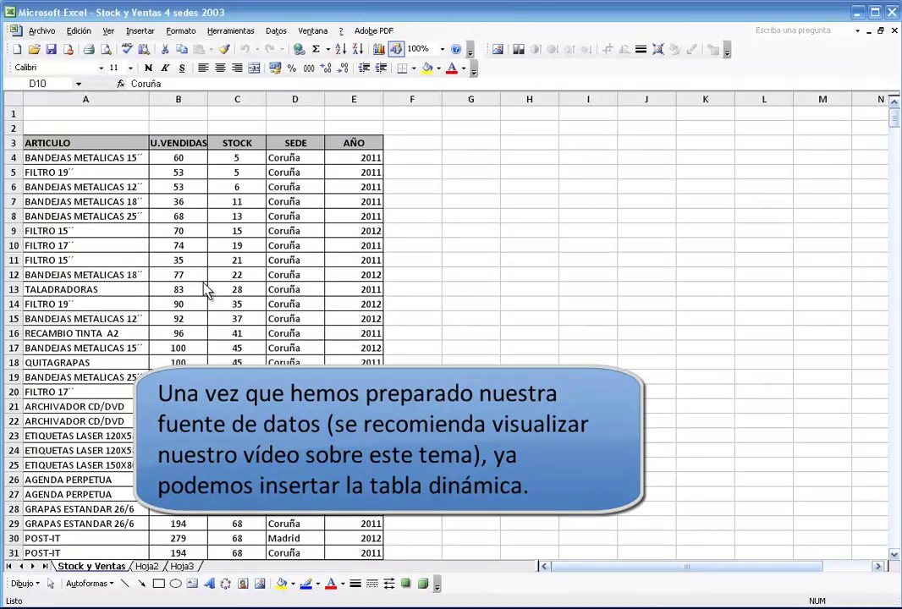
# Scroll through the sales list and place the cursor inside the data table.
pyautogui.click(429, 270)
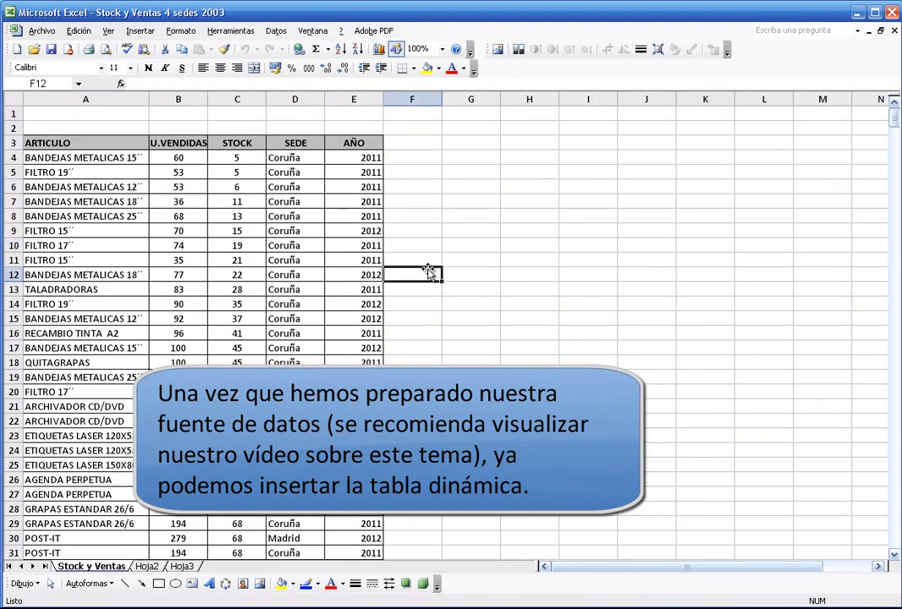
pyautogui.scroll(-2, 428, 269)
pyautogui.scroll(-5, 428, 269)
pyautogui.scroll(-6, 428, 269)
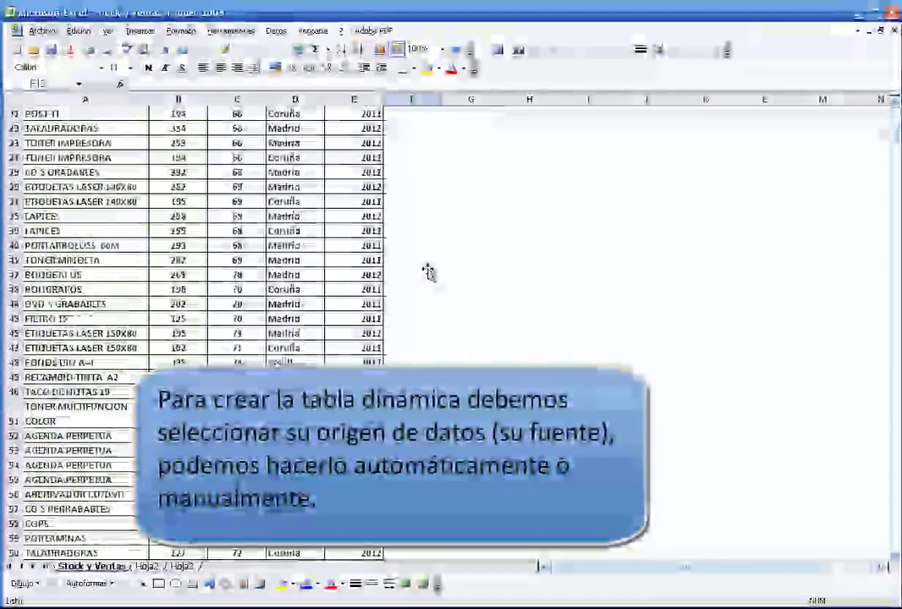
pyautogui.scroll(-5, 428, 271)
pyautogui.scroll(-5, 428, 270)
pyautogui.scroll(-5, 429, 271)
pyautogui.scroll(-4, 428, 271)
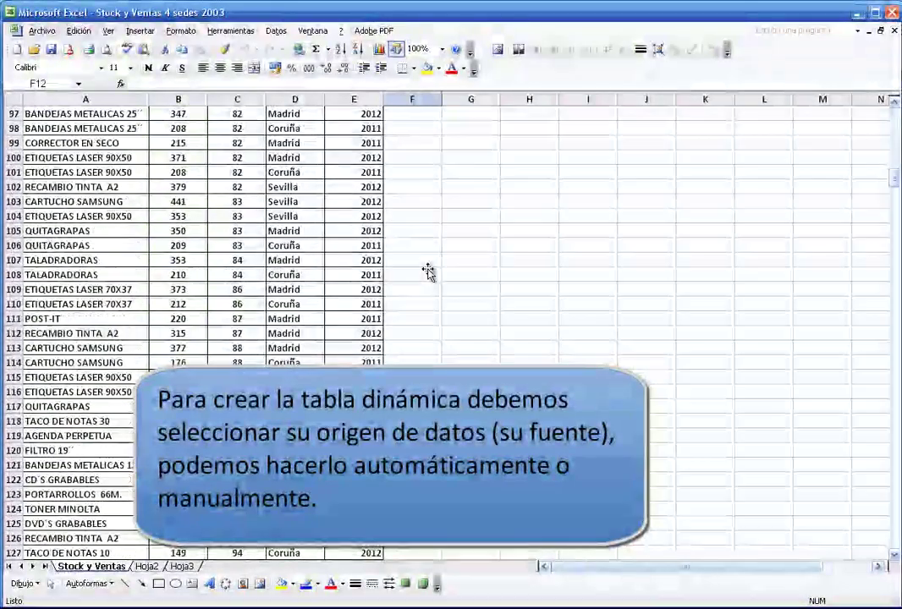
pyautogui.scroll(-8, 428, 271)
pyautogui.scroll(-7, 429, 271)
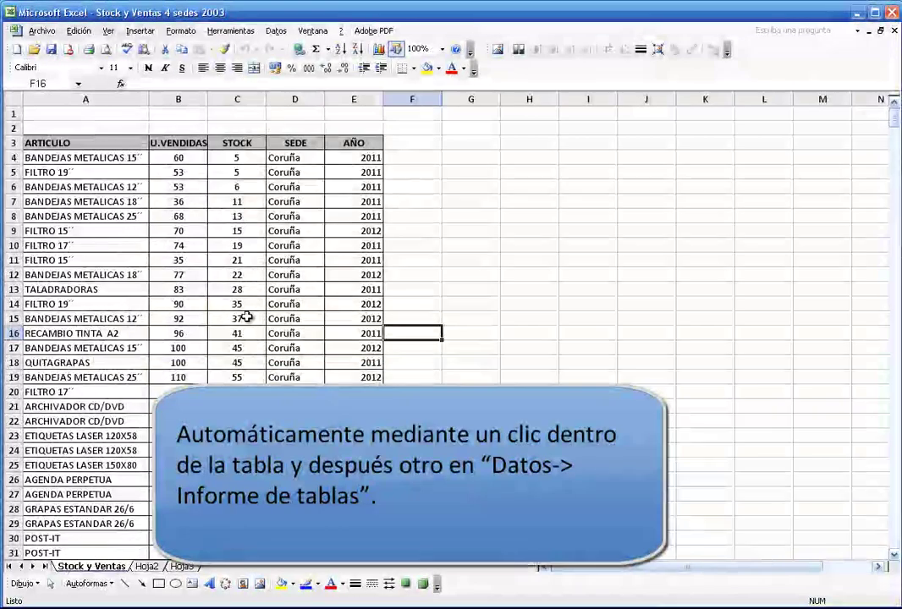
pyautogui.click(246, 317)
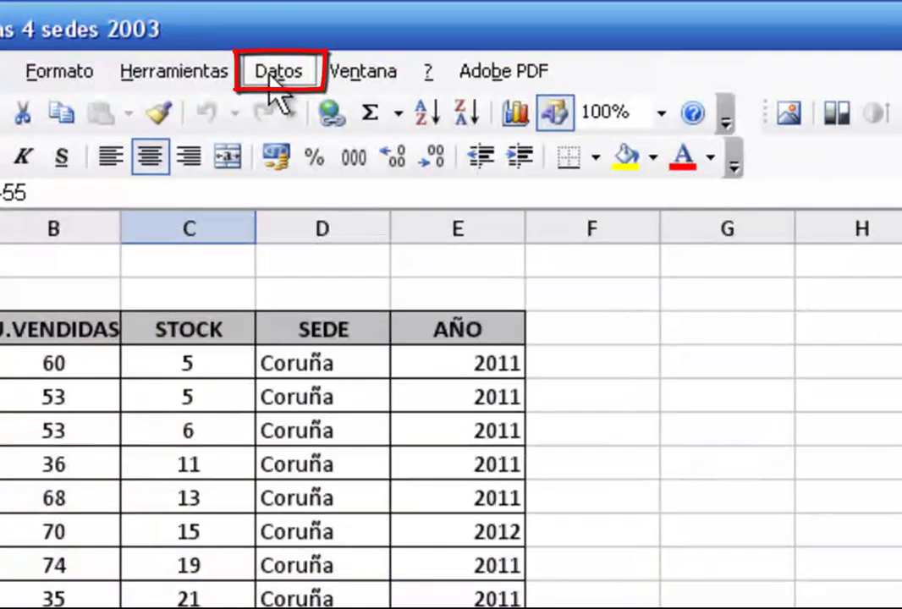
# Launch the PivotTable wizard from Datos and advance to step 2, which auto-detects $A$3:$E$707.
pyautogui.click(272, 84)
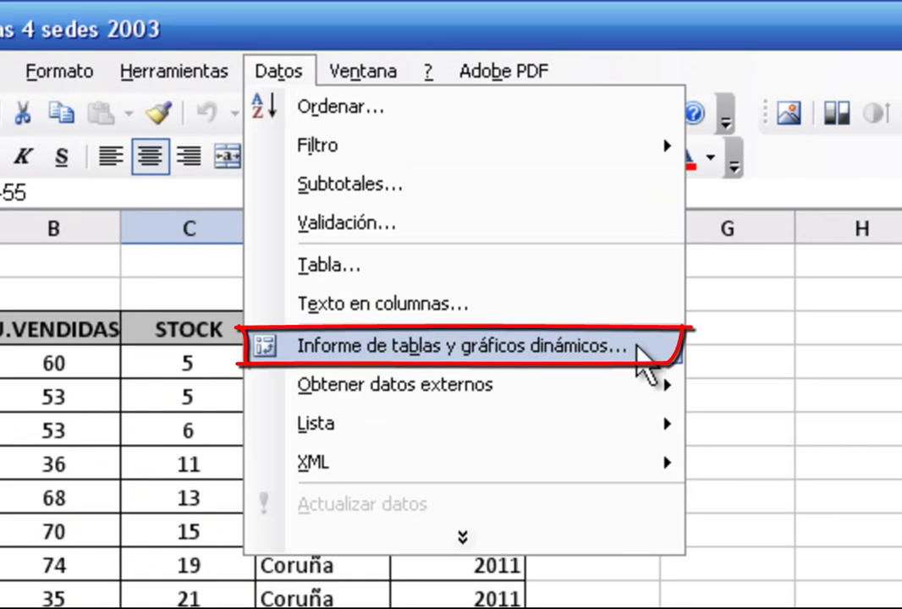
pyautogui.click(636, 347)
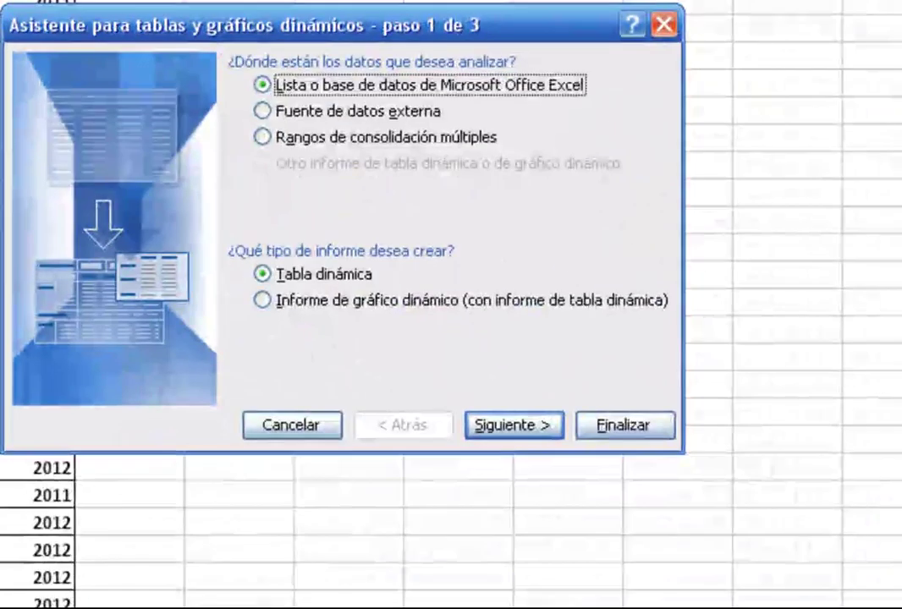
pyautogui.click(532, 430)
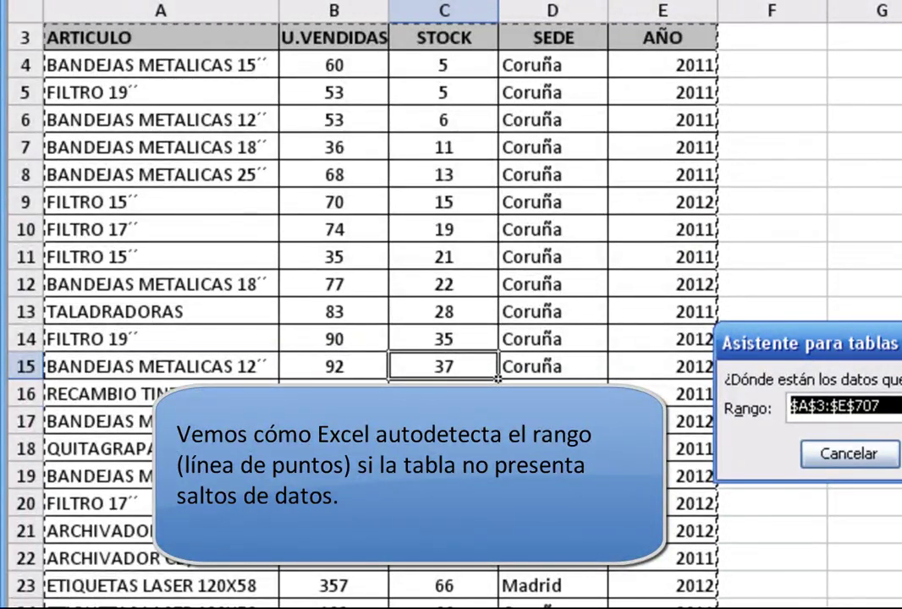
pyautogui.scroll(-11, 381, 313)
pyautogui.scroll(-20, 380, 313)
pyautogui.scroll(-20, 381, 314)
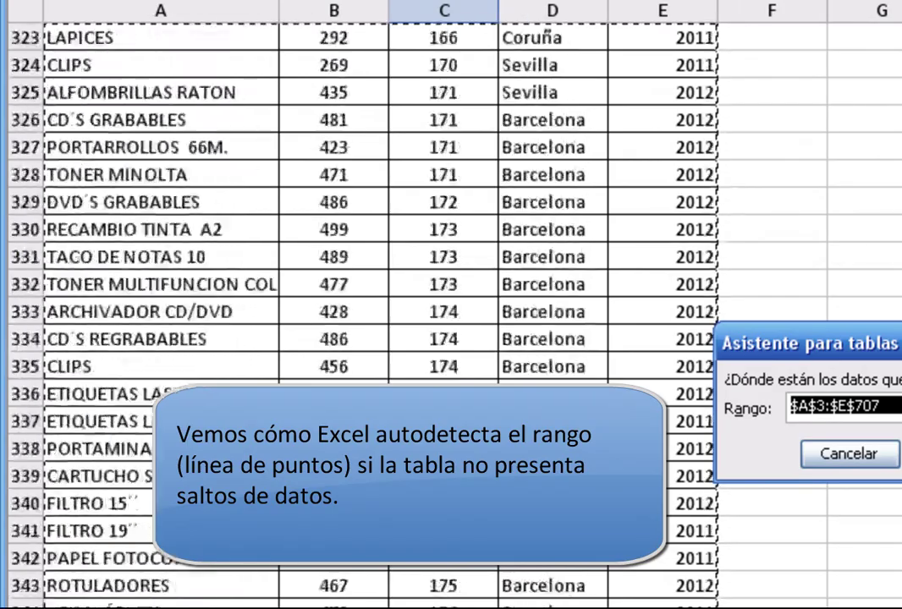
pyautogui.scroll(-20, 381, 313)
pyautogui.scroll(-20, 381, 313)
pyautogui.scroll(-2, 381, 313)
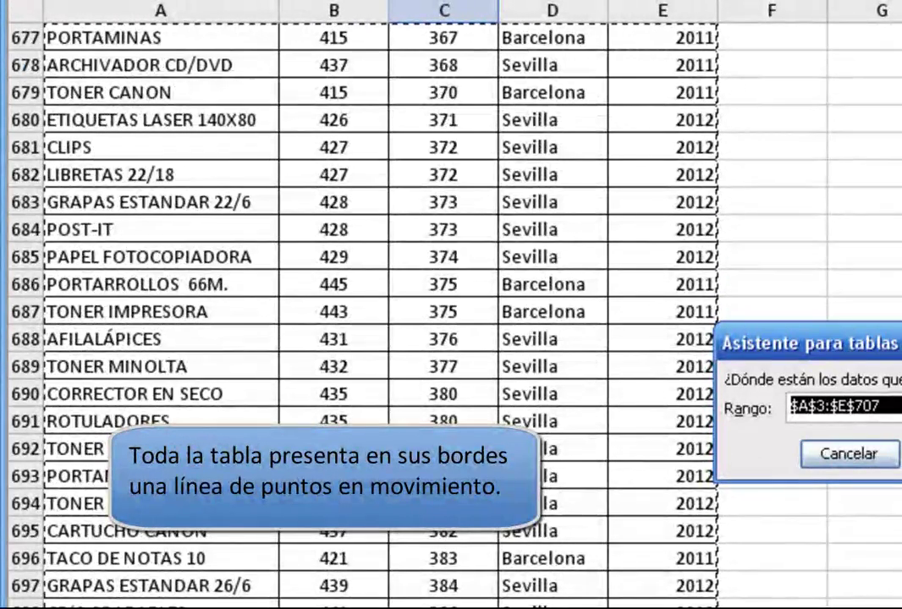
pyautogui.scroll(-2, 380, 313)
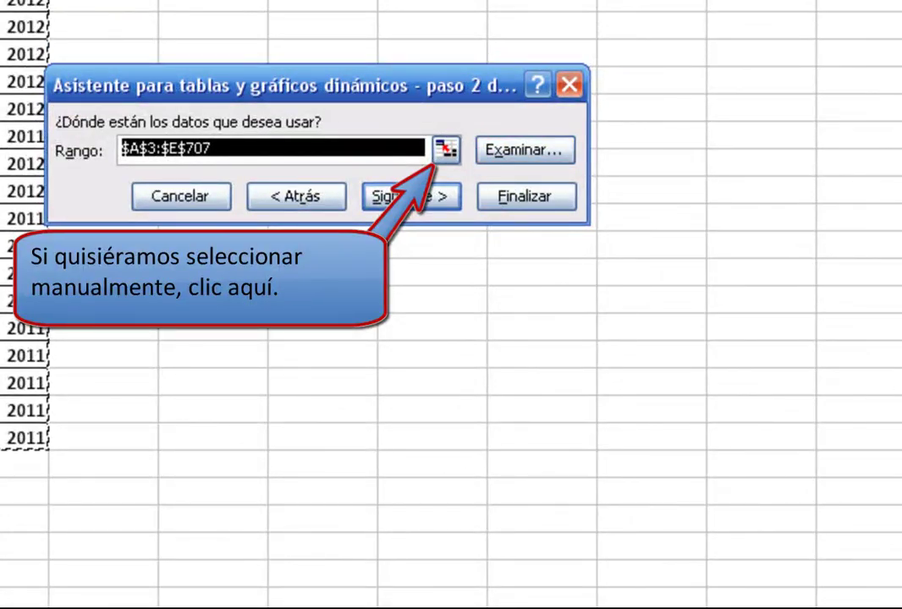
# Reselect the source as 'Stock y Ventas'!$A$3:$E$707 and advance, keeping Hoja de cálculo nueva.
pyautogui.click(443, 151)
pyautogui.click(219, 55)
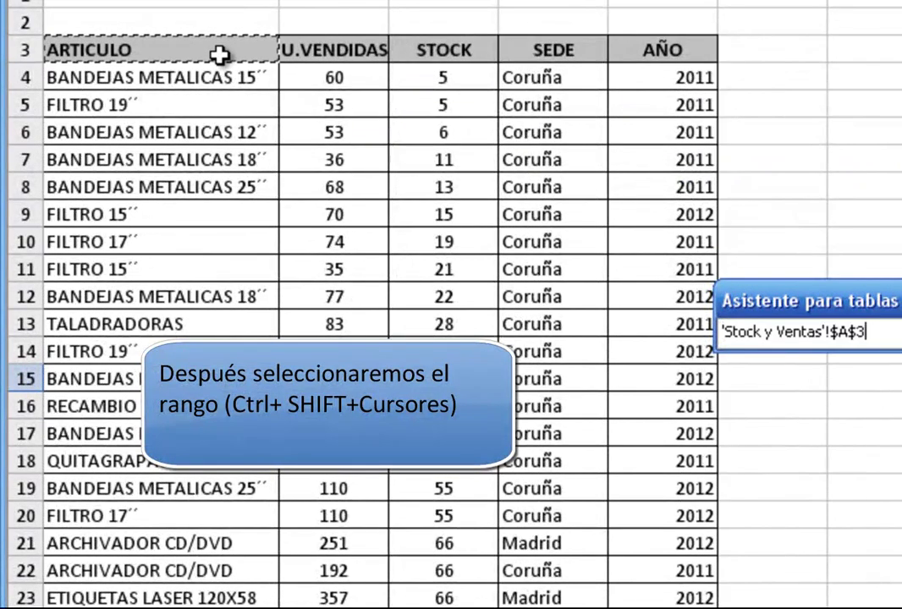
pyautogui.hotkey('shift', 'Right')
pyautogui.hotkey('shift', 'Right')
pyautogui.hotkey('shift', 'Right')
pyautogui.hotkey('shift', 'Right')
pyautogui.hotkey('ctrl', 'shift', 'Down')
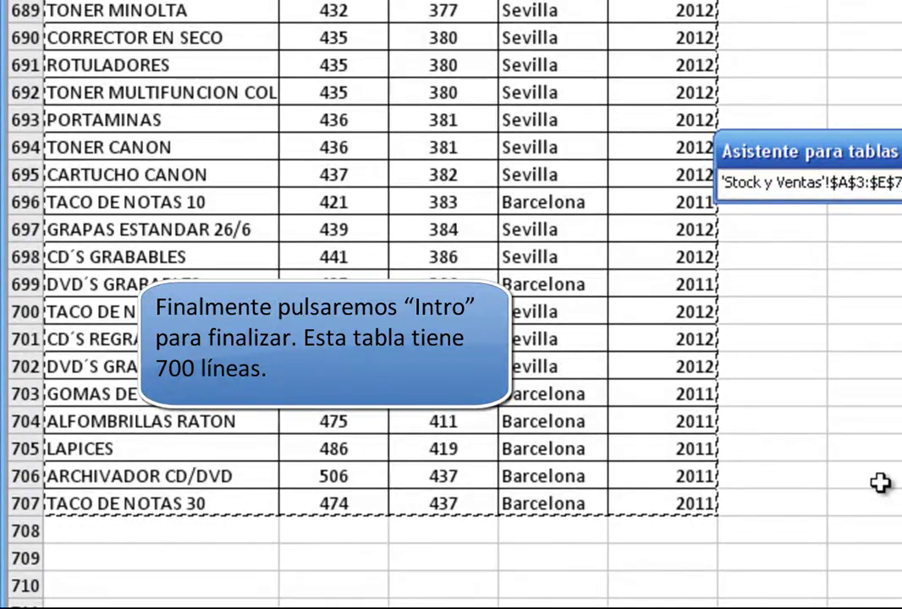
pyautogui.press('Return')
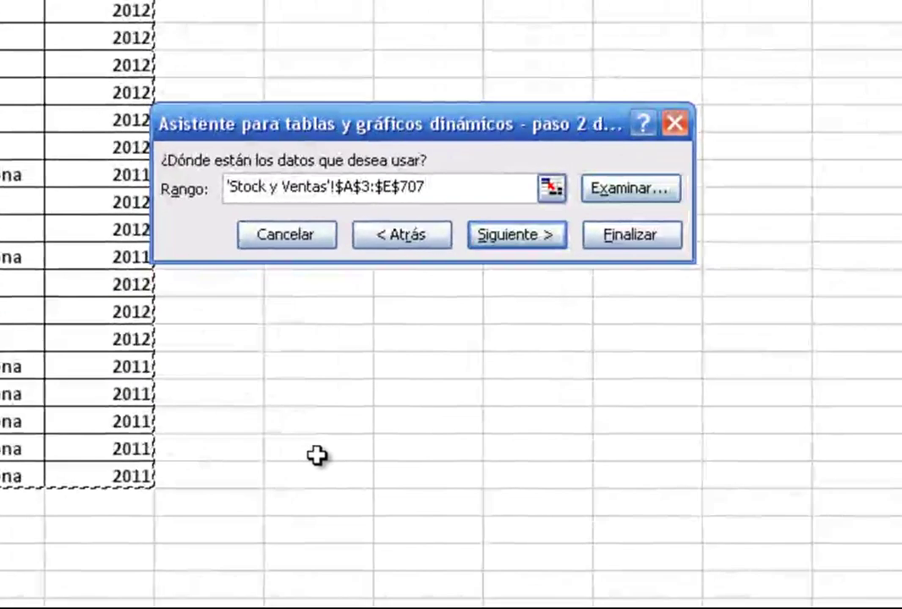
pyautogui.click(515, 238)
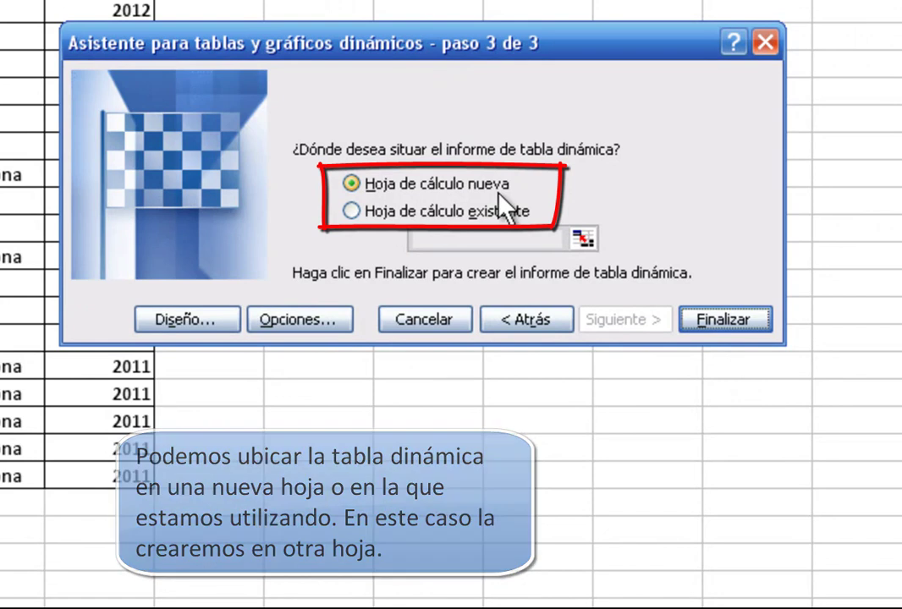
# Finish the wizard onto new sheet Hoja1 and compare it side by side with the source workbook.
pyautogui.click(726, 326)
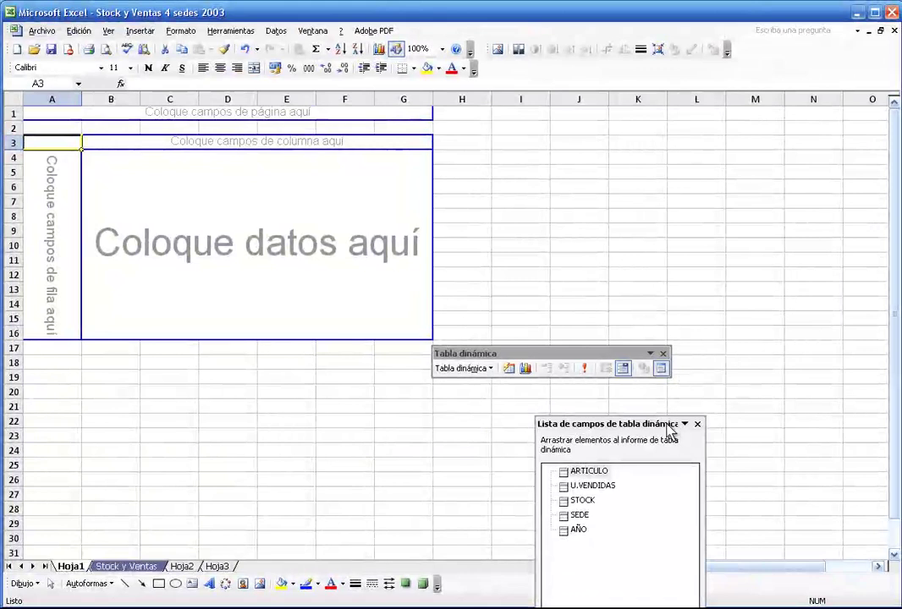
pyautogui.moveTo(668, 424); pyautogui.dragTo(658, 136)
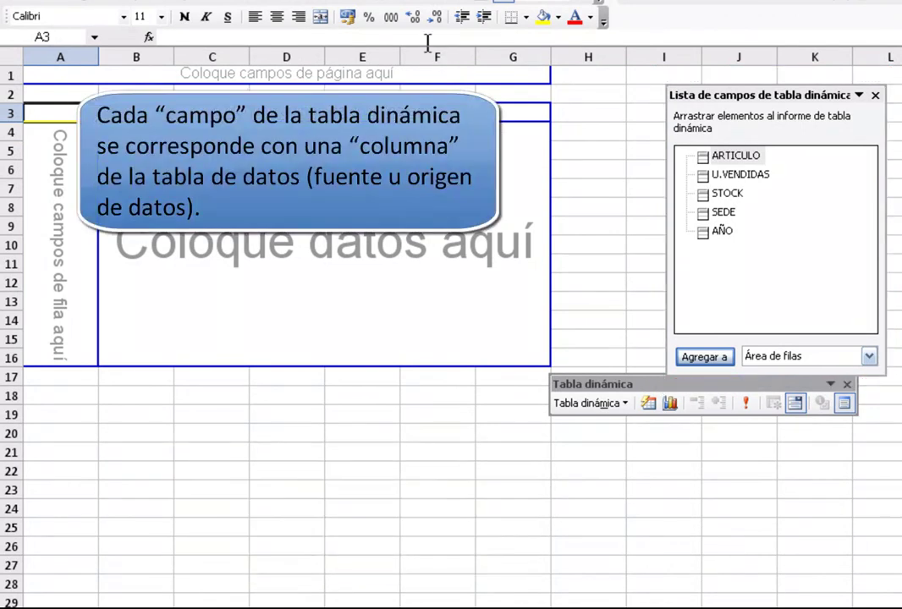
pyautogui.click(398, 2)
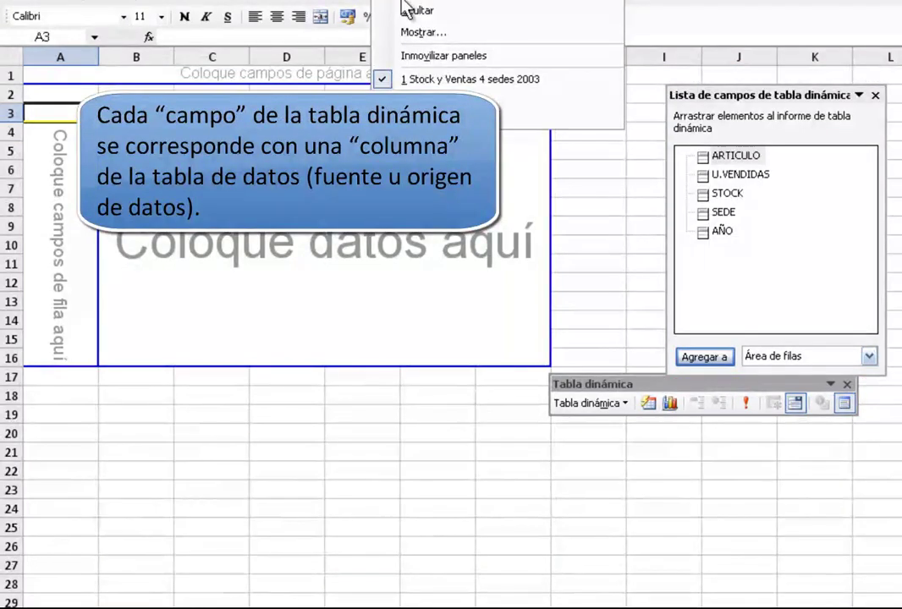
pyautogui.click(403, 4)
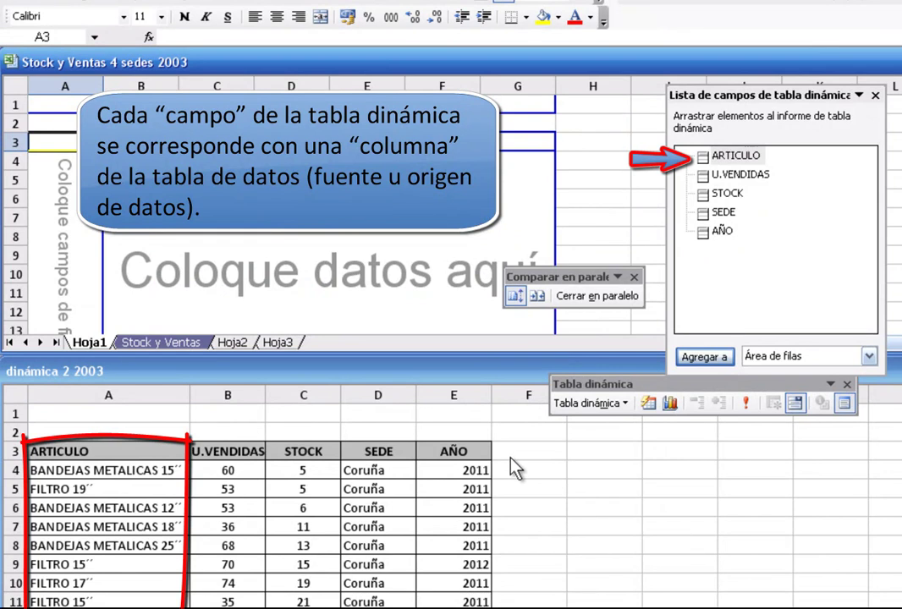
# Go over the fields U.VENDIDAS, STOCK, SEDE, AÑO and ARTICULO in the field list.
pyautogui.click(761, 179)
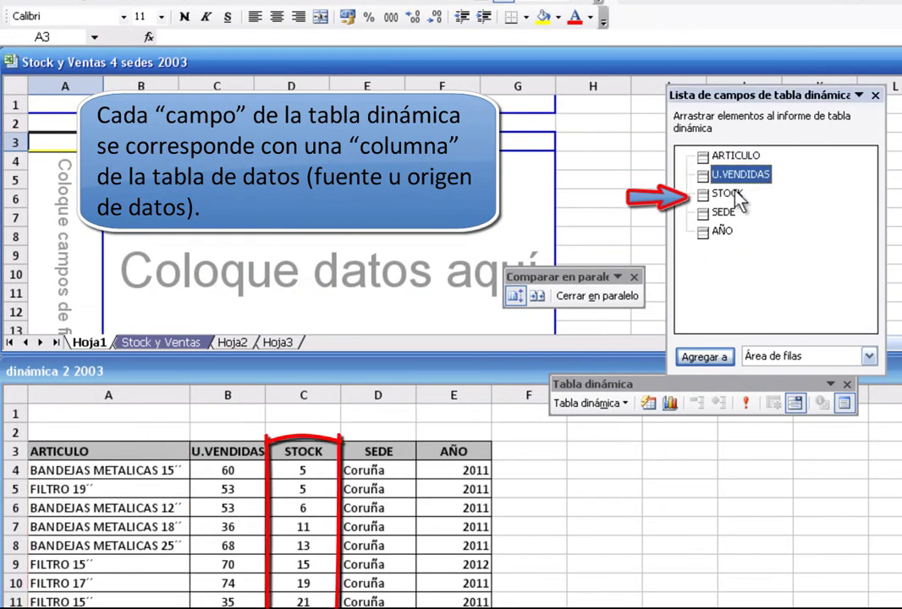
pyautogui.click(734, 196)
pyautogui.click(727, 213)
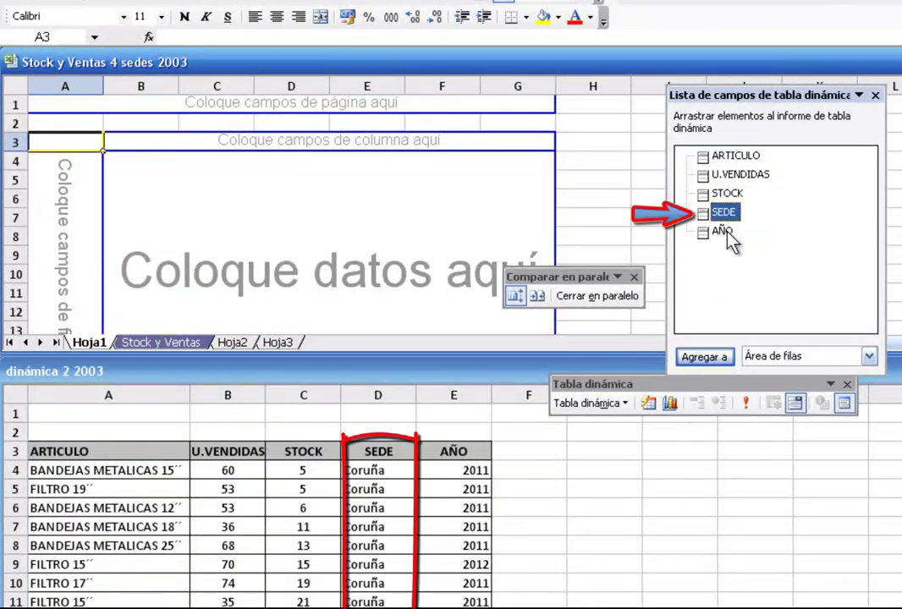
pyautogui.click(725, 232)
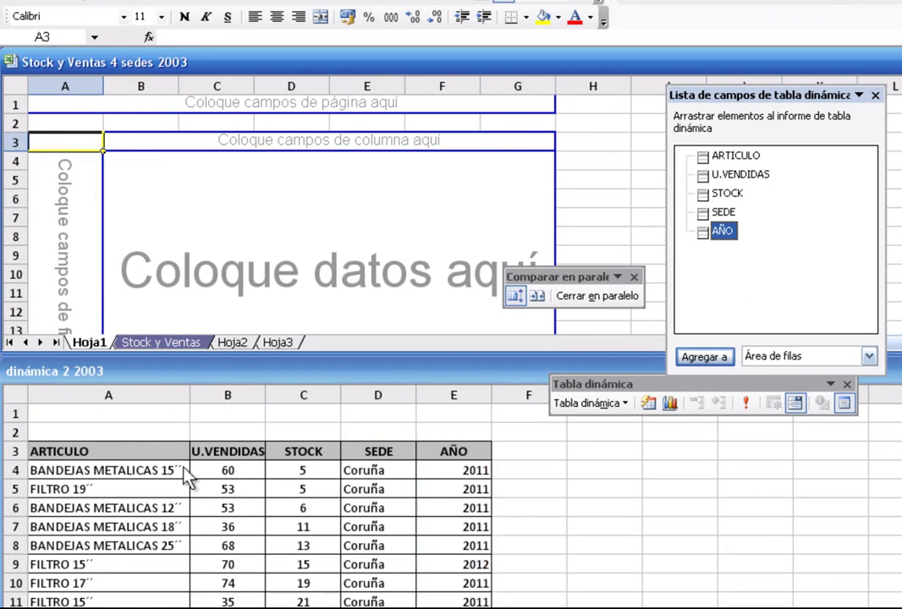
pyautogui.click(728, 155)
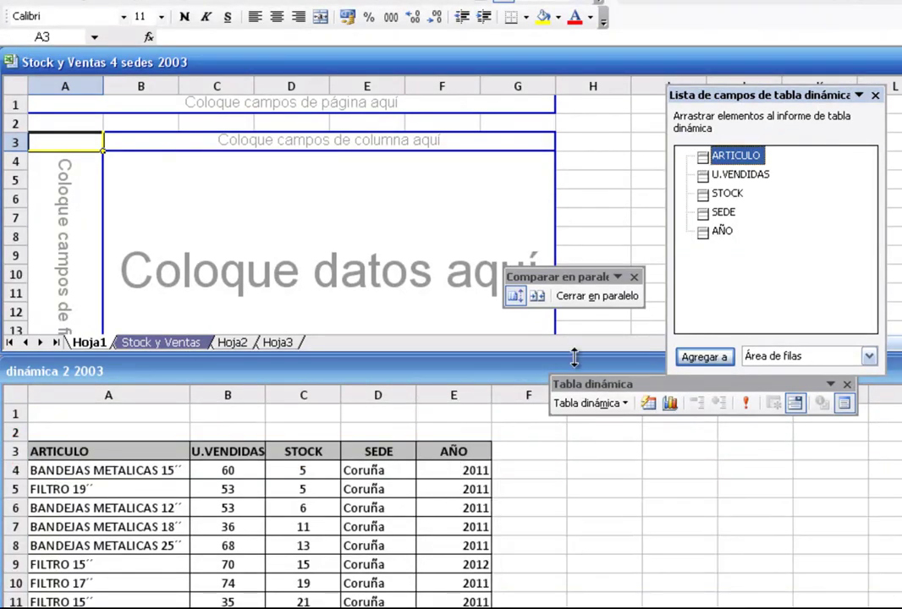
pyautogui.click(575, 295)
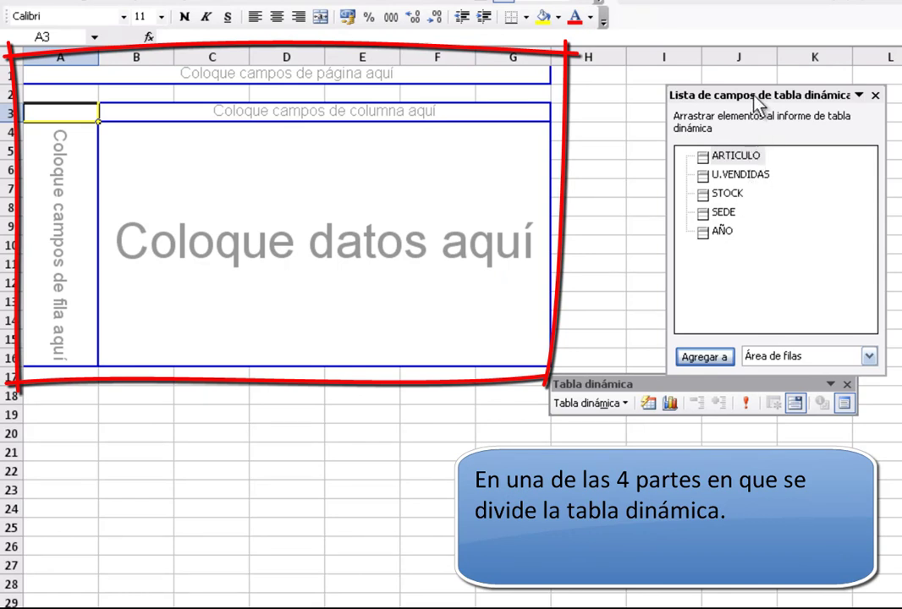
pyautogui.moveTo(755, 95); pyautogui.dragTo(748, 85)
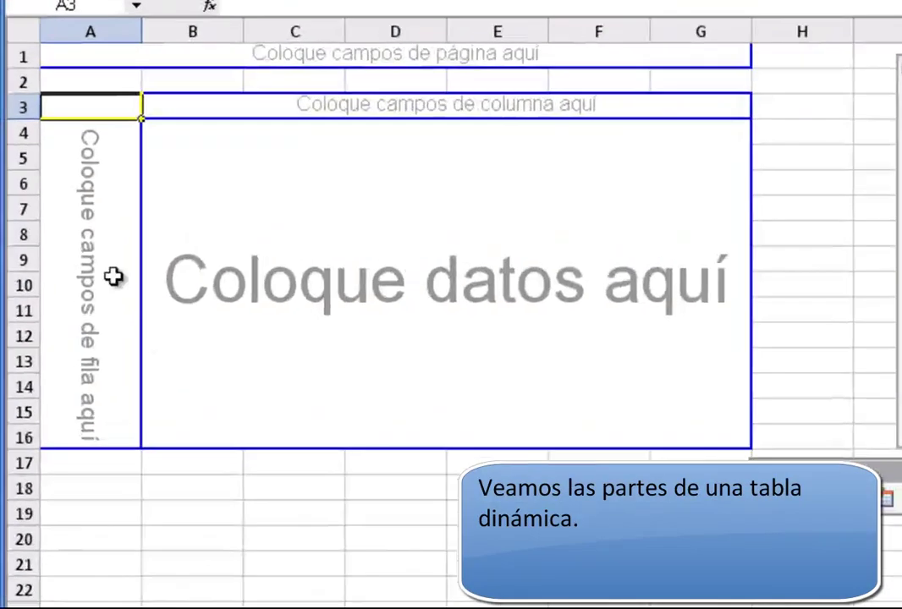
pyautogui.moveTo(93, 133); pyautogui.dragTo(101, 435)
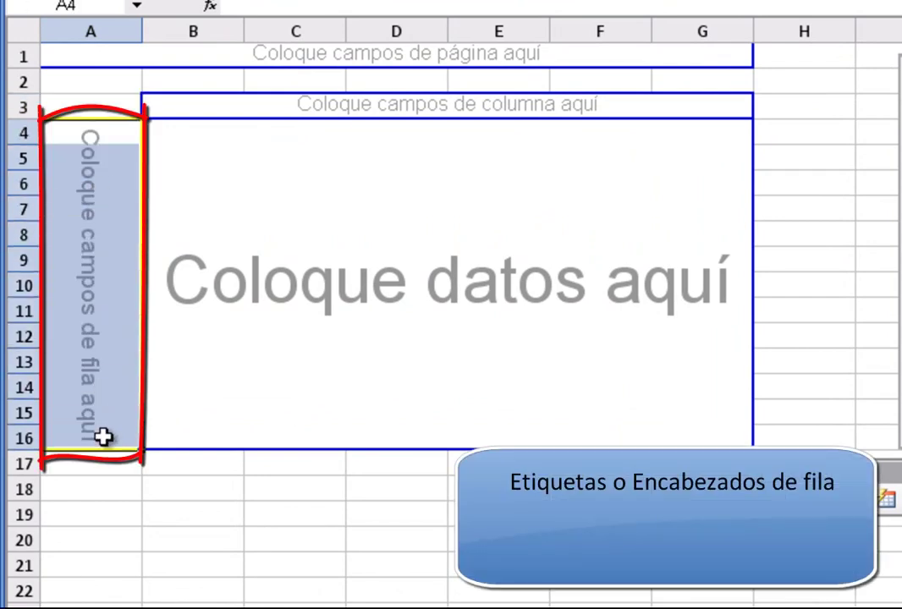
pyautogui.moveTo(150, 127)
pyautogui.mouseDown()
pyautogui.moveTo(373, 264)
pyautogui.moveTo(685, 431)
pyautogui.mouseUp()
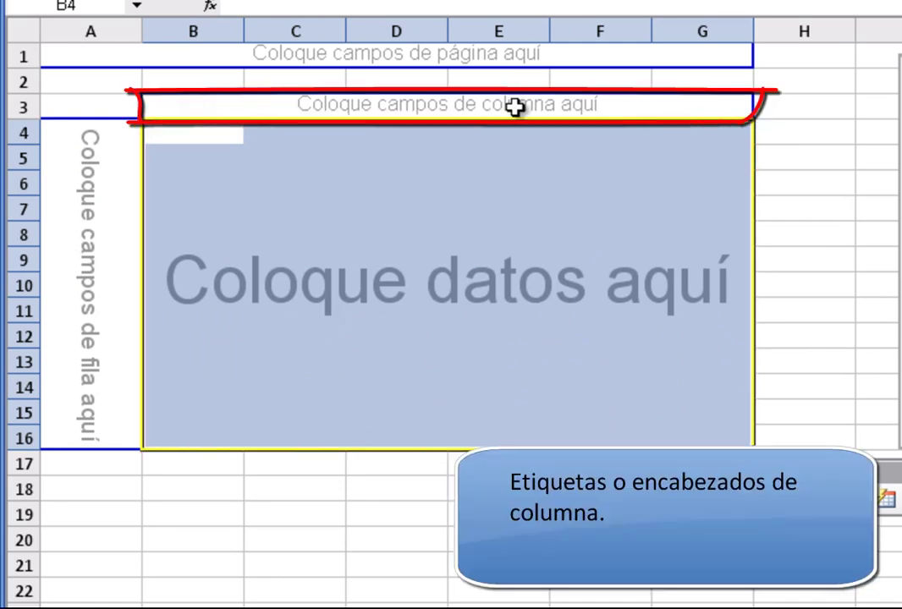
pyautogui.moveTo(185, 105); pyautogui.dragTo(662, 115)
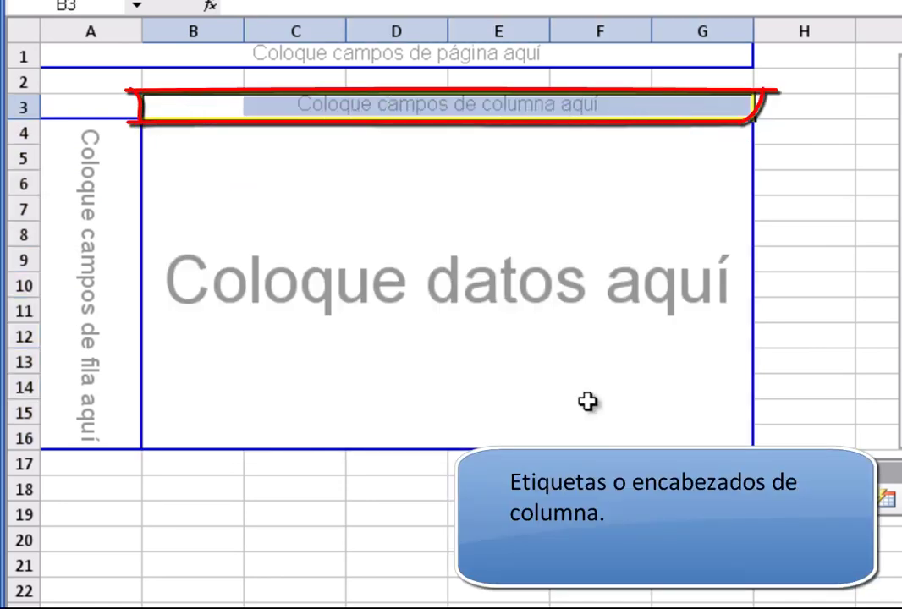
pyautogui.click(445, 54)
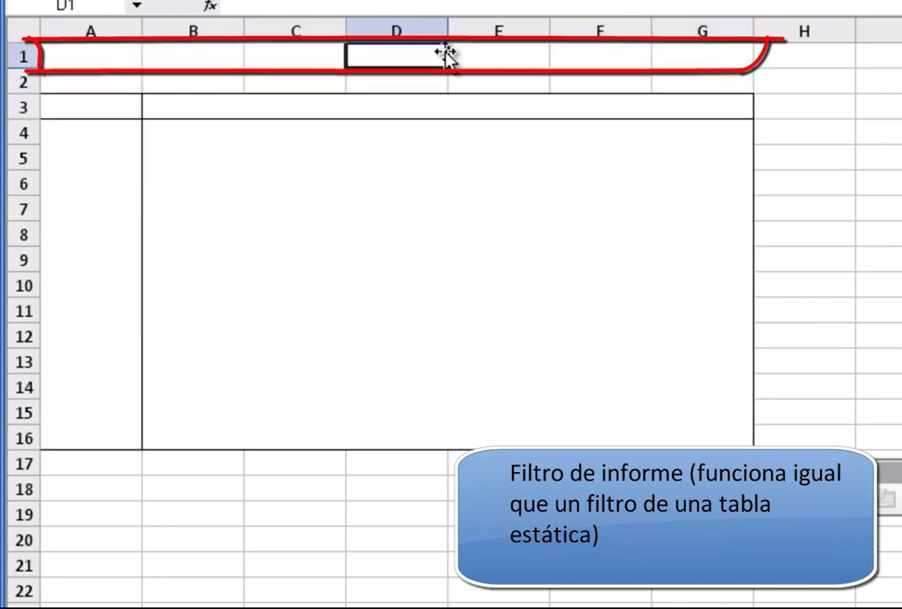
pyautogui.click(457, 108)
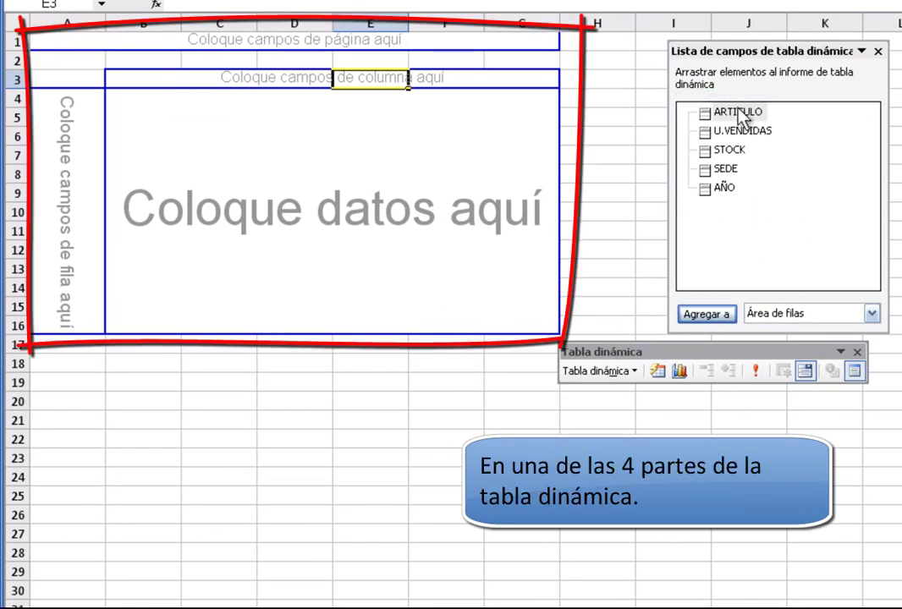
# Drop ARTICULO into the row area and review the article headings from AFILALÁPICES to BANDEJAS METALICAS 25´´.
pyautogui.moveTo(738, 113); pyautogui.dragTo(524, 144)
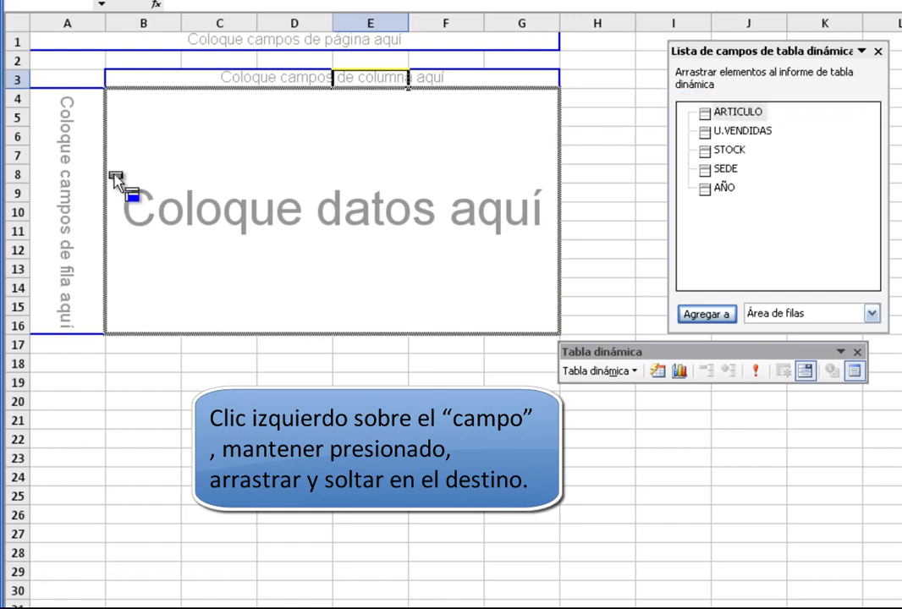
pyautogui.moveTo(116, 181); pyautogui.dragTo(67, 182)
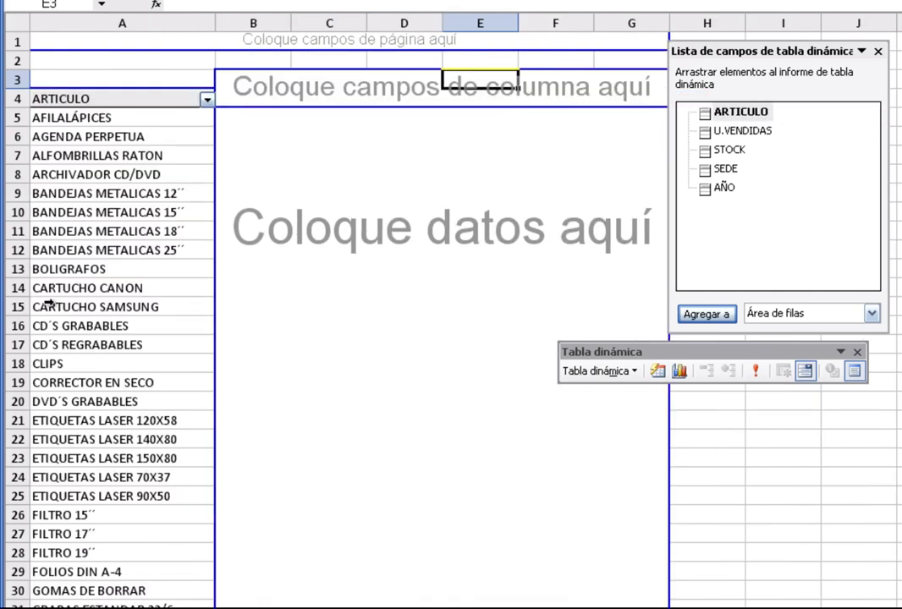
pyautogui.click(95, 117)
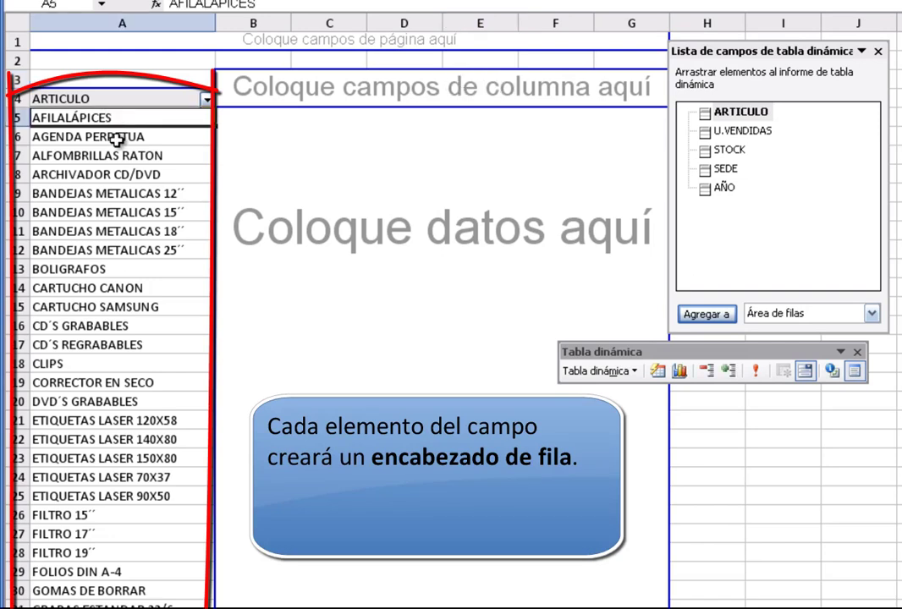
pyautogui.click(116, 137)
pyautogui.click(138, 156)
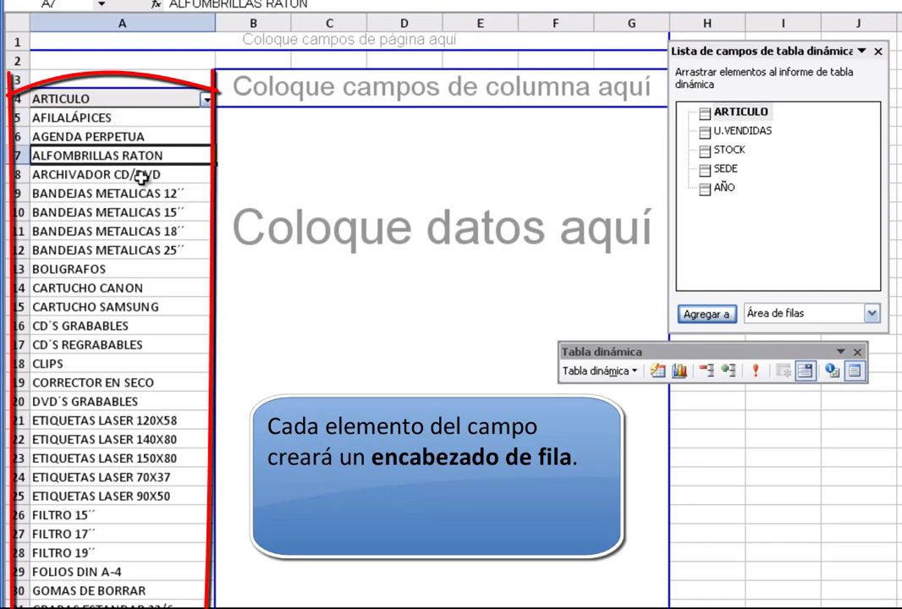
pyautogui.click(140, 174)
pyautogui.click(142, 193)
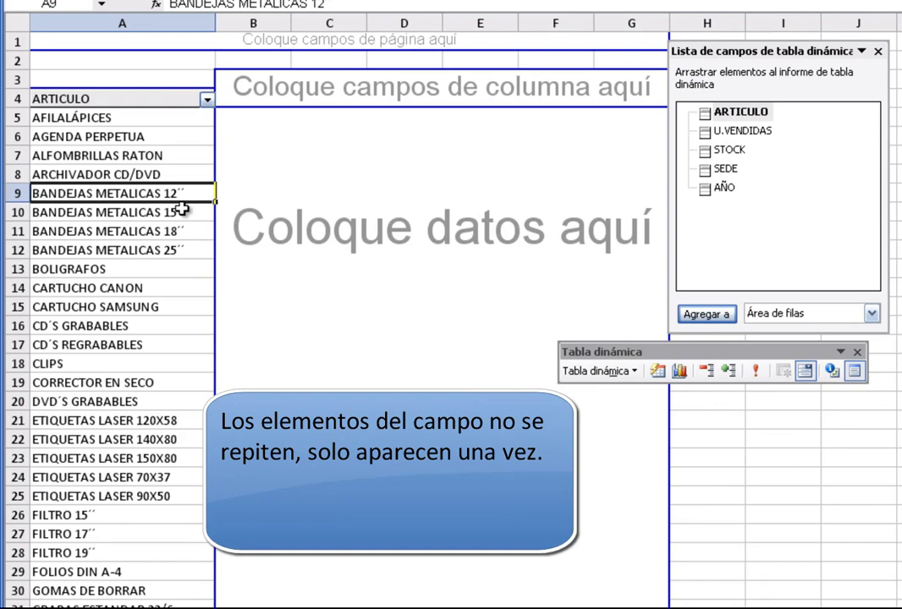
pyautogui.click(169, 212)
pyautogui.click(171, 231)
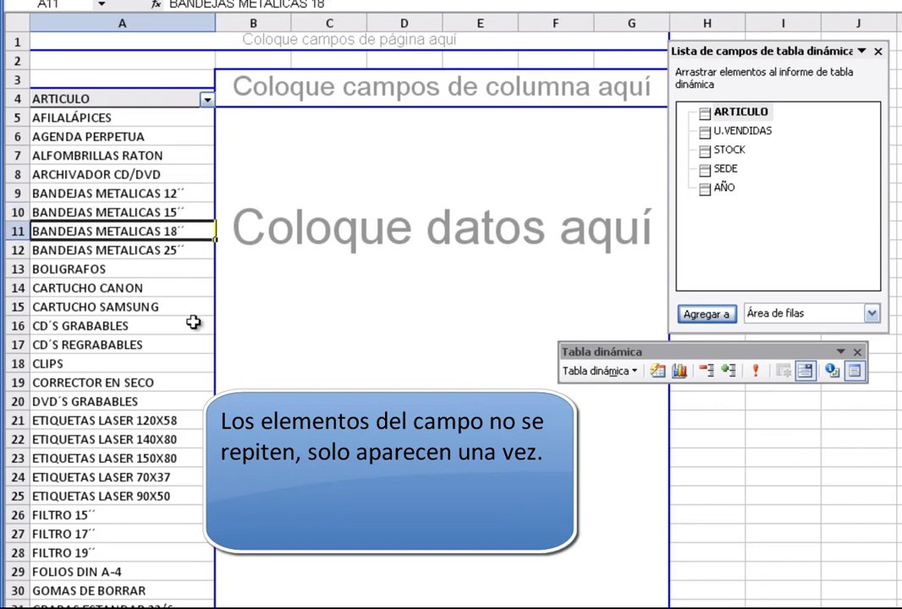
pyautogui.click(188, 250)
# Sort the source data ascending by ARTICULO and select the 16 AFILALÁPICES records in A4:A19.
pyautogui.click(166, 117)
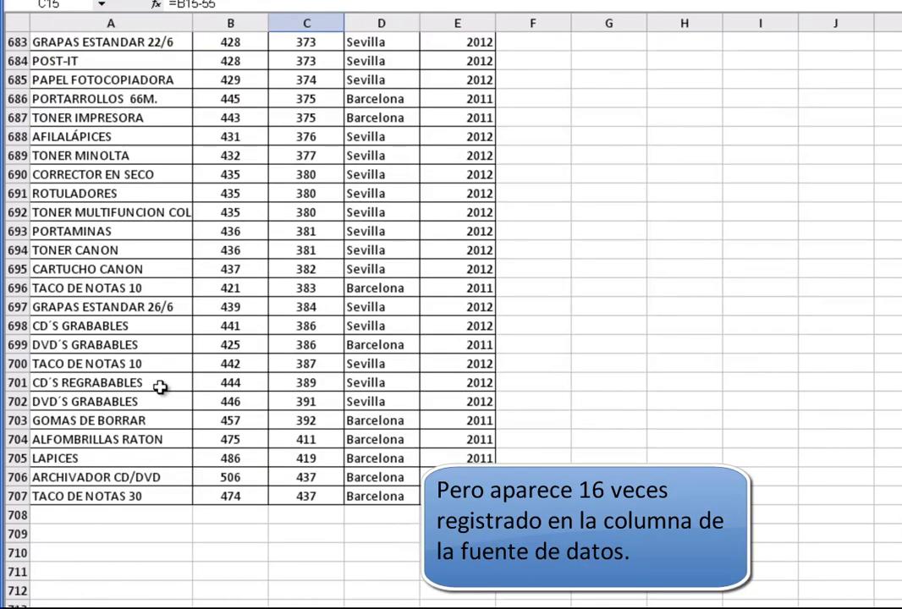
pyautogui.scroll(20, 254, 253)
pyautogui.scroll(20, 254, 254)
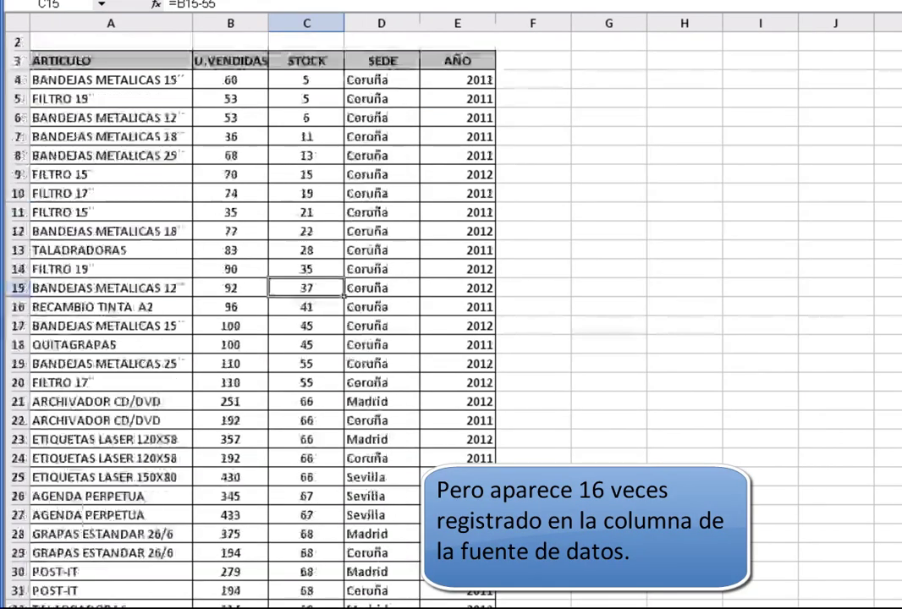
pyautogui.click(117, 97)
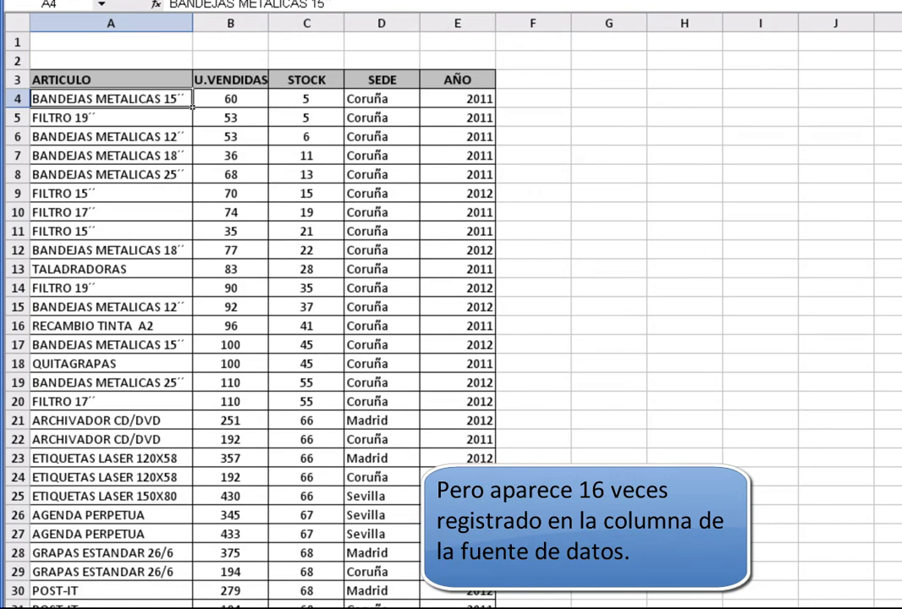
pyautogui.click(337, 4)
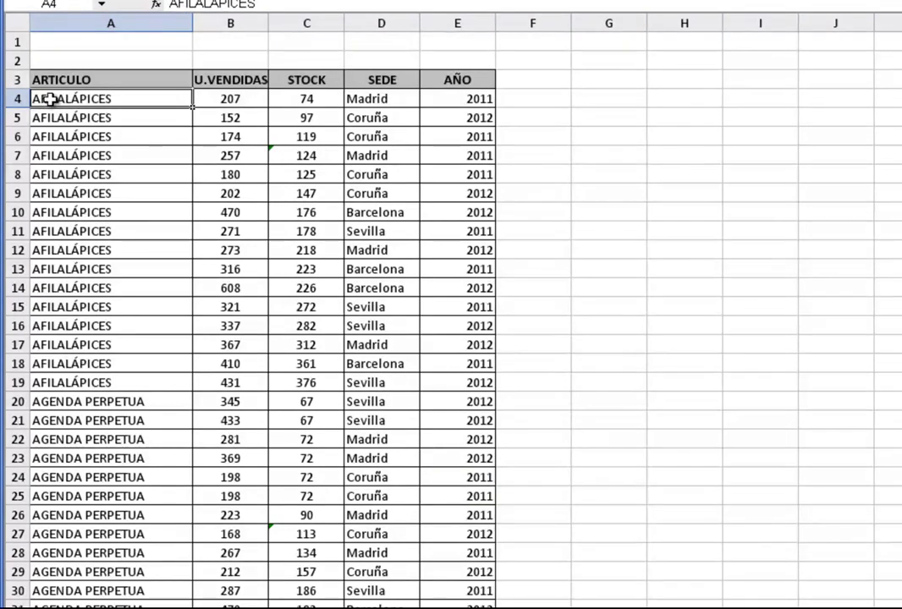
pyautogui.moveTo(51, 99); pyautogui.dragTo(55, 382)
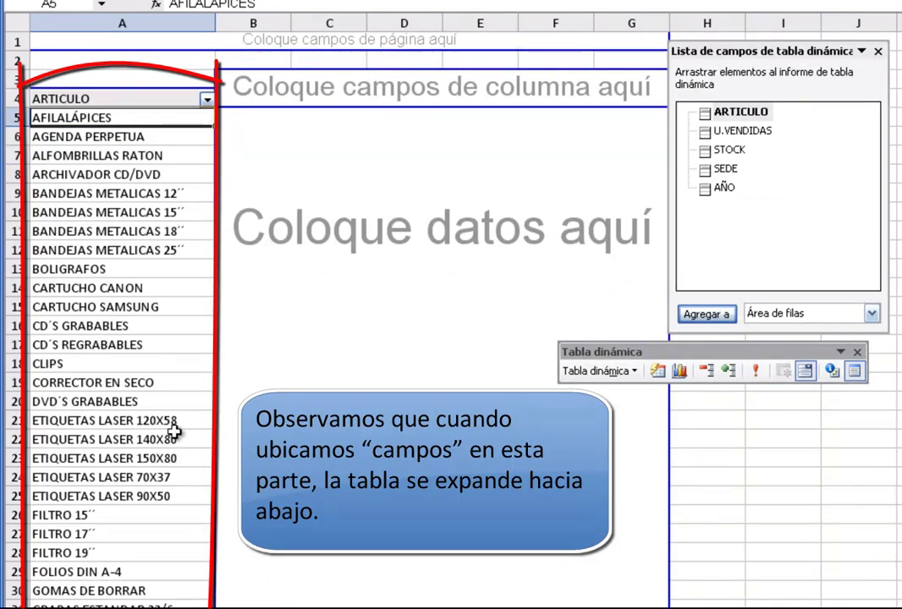
# Review the article row headings in the pivot table again.
pyautogui.click(160, 137)
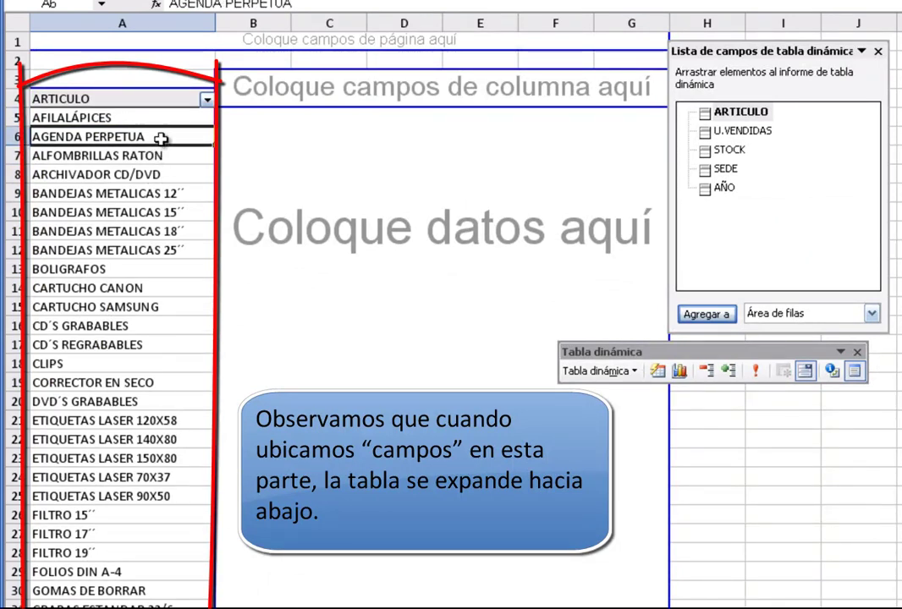
pyautogui.click(161, 155)
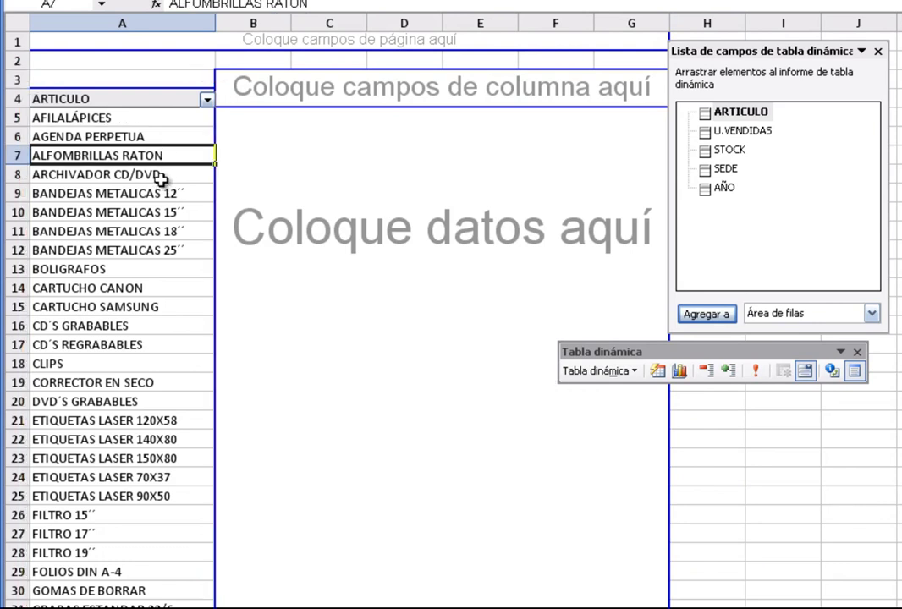
pyautogui.click(164, 212)
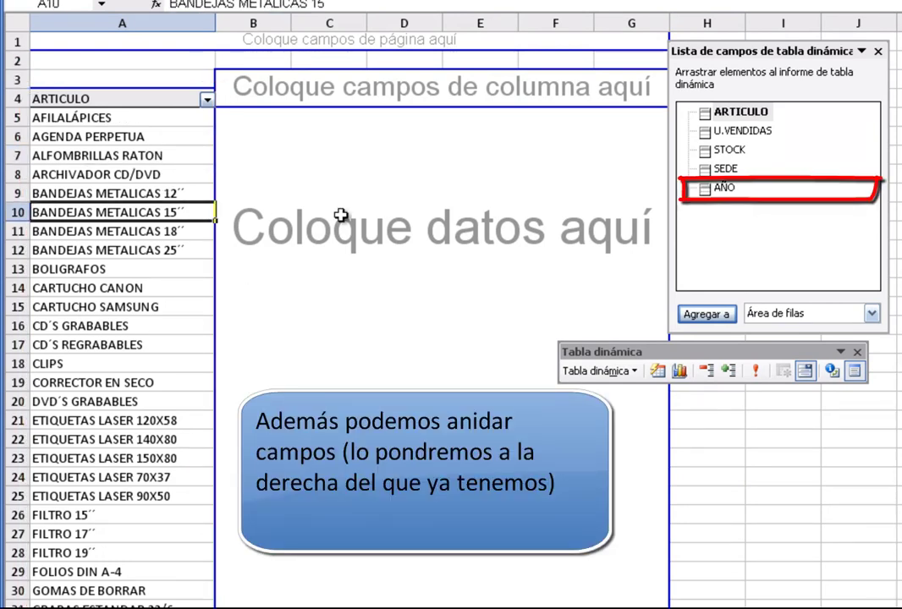
# Nest AÑO beside ARTICULO to split articles into 2011 and 2012, then remove it.
pyautogui.click(713, 194)
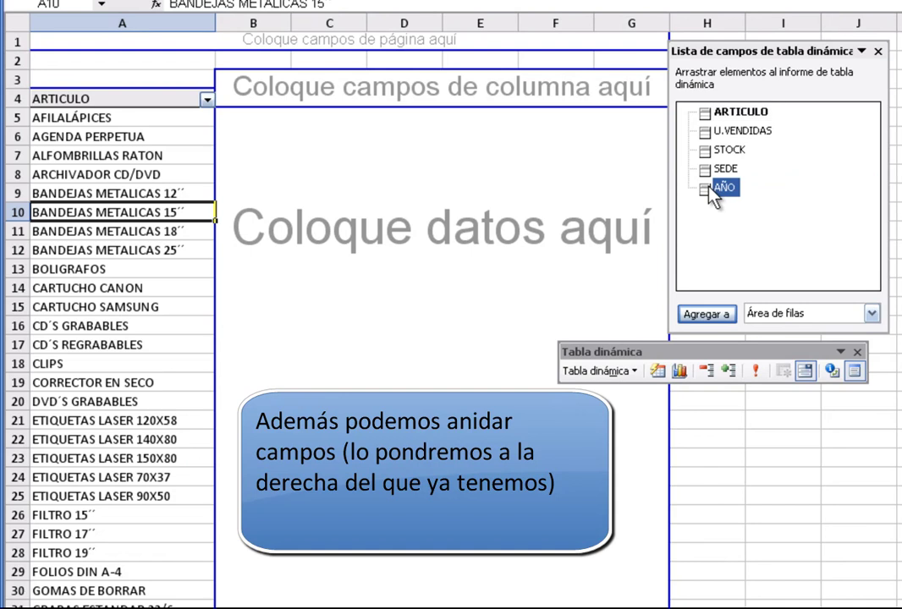
pyautogui.moveTo(712, 194); pyautogui.dragTo(204, 120)
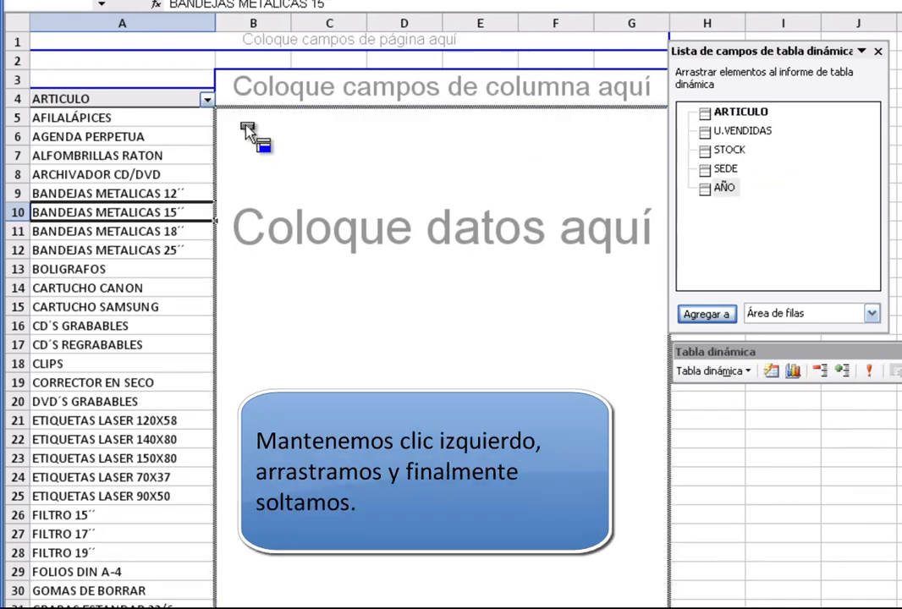
pyautogui.moveTo(204, 120); pyautogui.dragTo(203, 117)
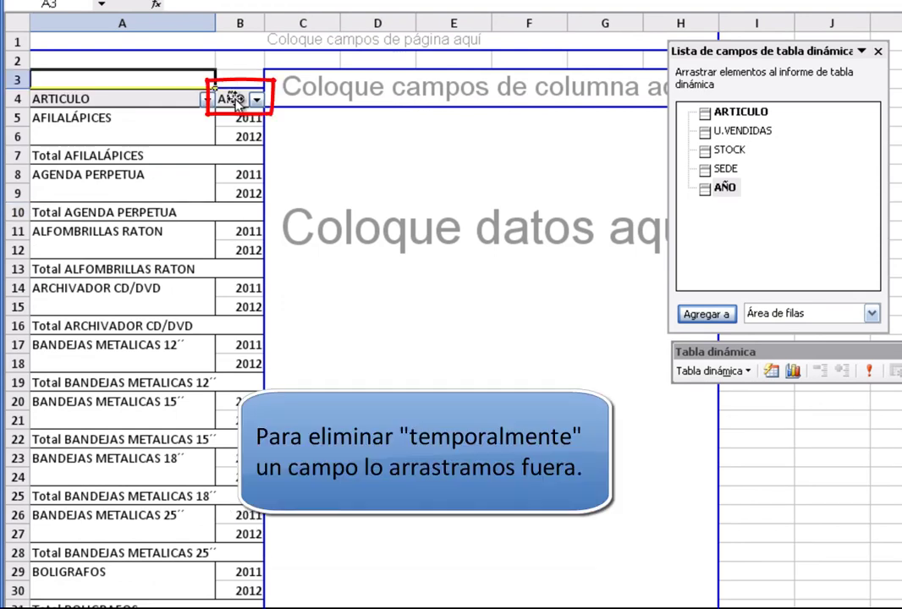
pyautogui.moveTo(237, 100); pyautogui.dragTo(830, 471)
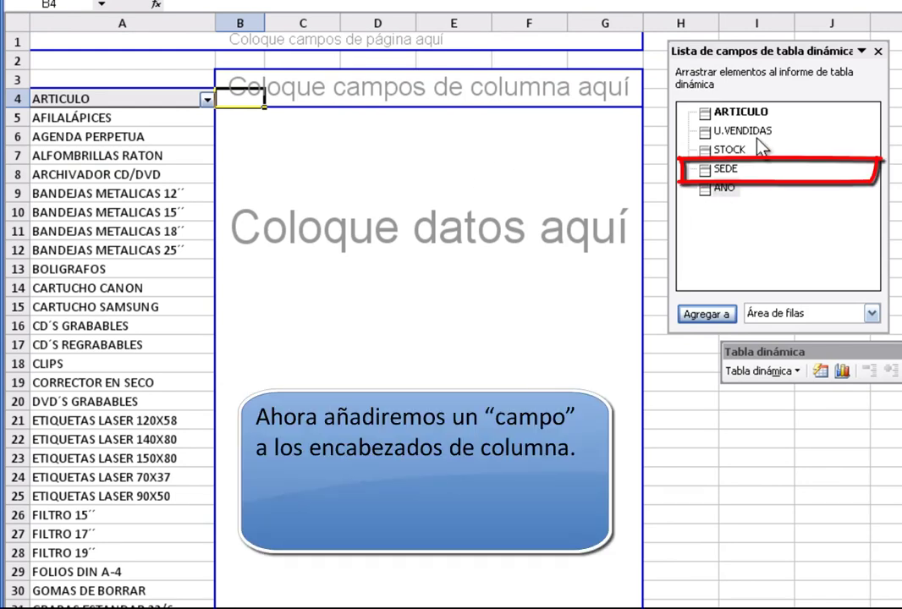
# Put SEDE in the column area with AÑO nested beneath, giving 2011, 2012 and totals per city.
pyautogui.moveTo(733, 172); pyautogui.dragTo(467, 96)
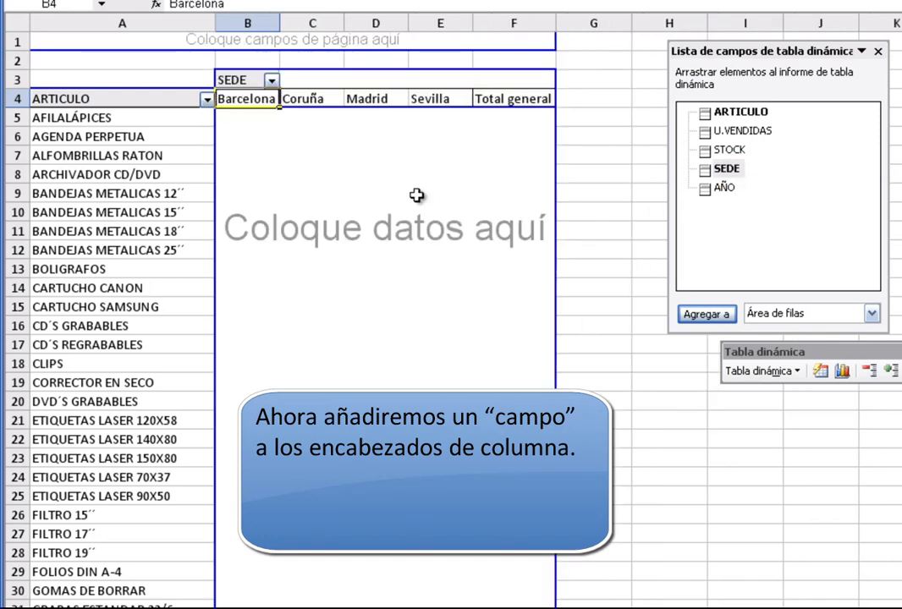
pyautogui.click(313, 99)
pyautogui.click(393, 99)
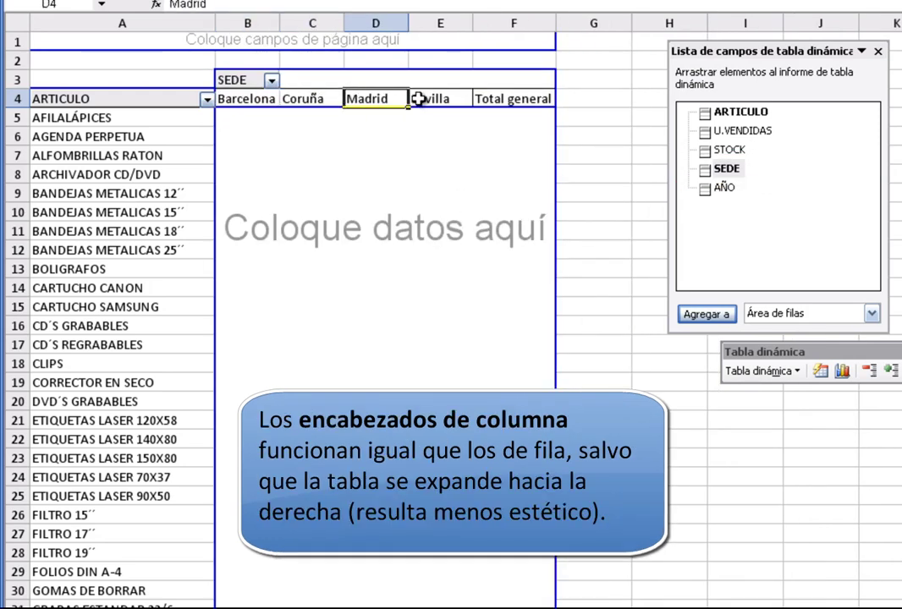
pyautogui.click(418, 99)
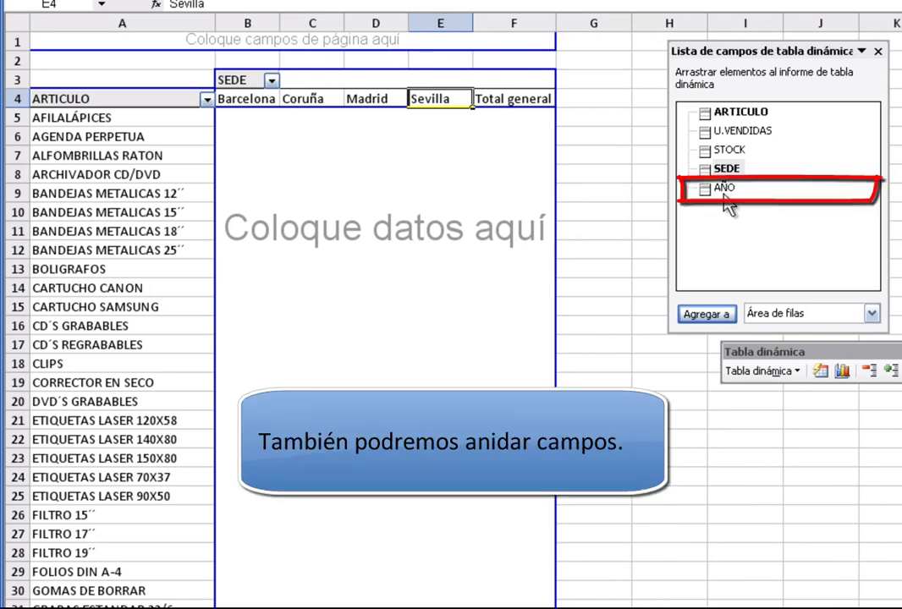
pyautogui.moveTo(726, 188); pyautogui.dragTo(386, 103)
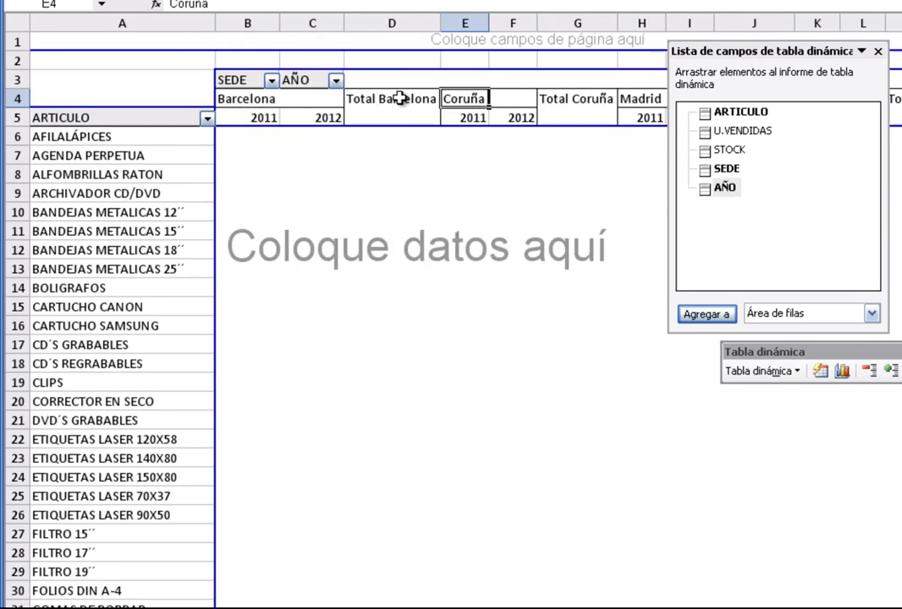
pyautogui.rightClick(403, 101)
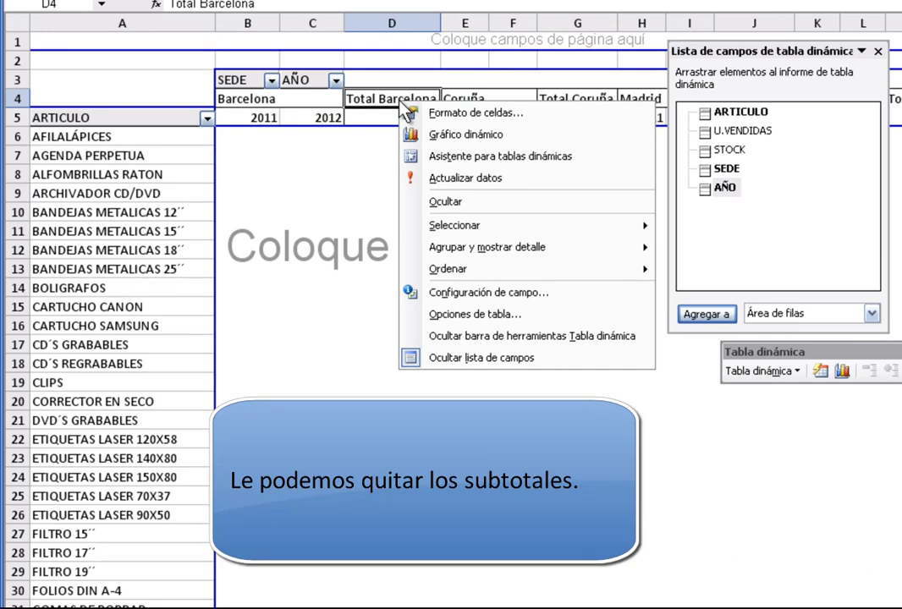
# Set SEDE subtotals to Ninguno and drag AÑO off, leaving Barcelona, Coruña, Madrid and Sevilla columns.
pyautogui.click(498, 291)
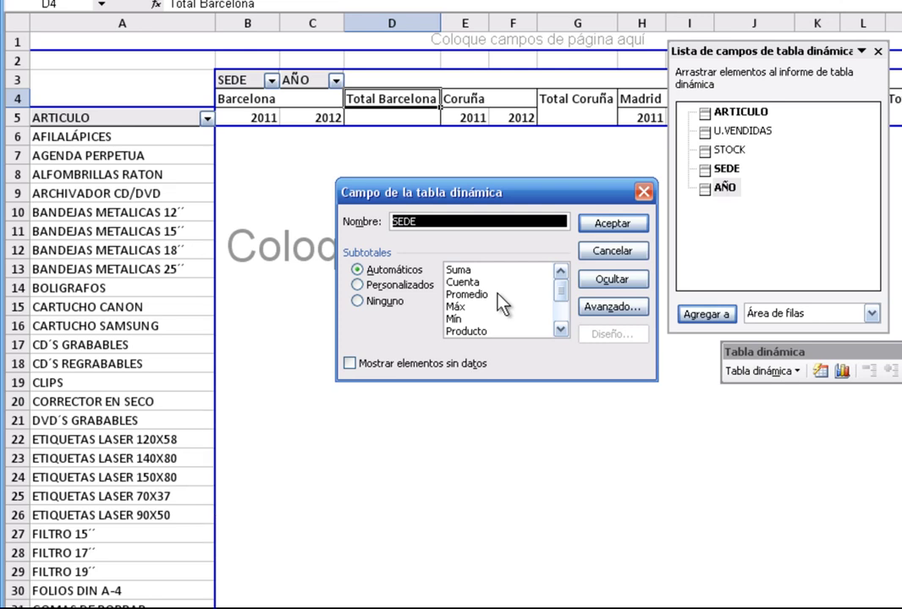
pyautogui.click(369, 300)
pyautogui.click(610, 223)
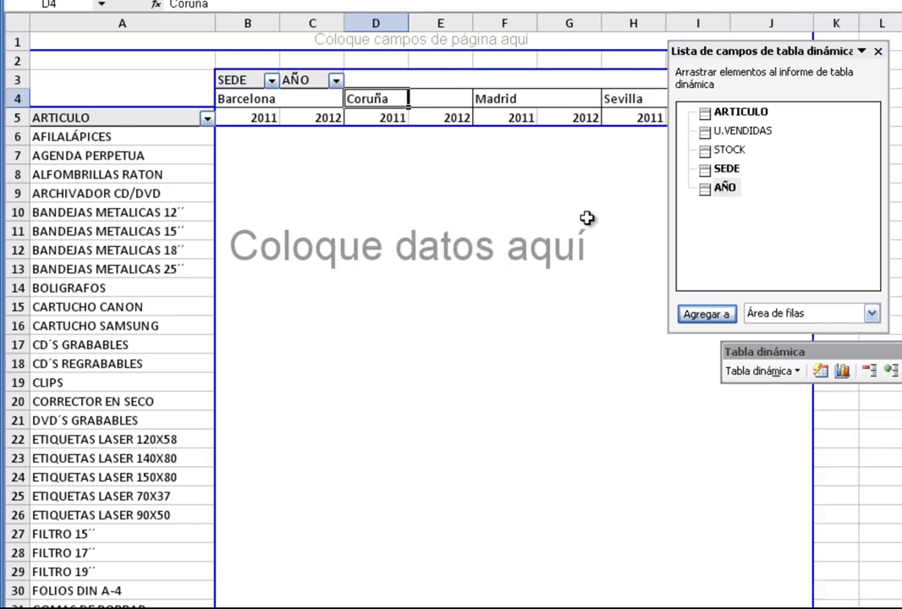
pyautogui.moveTo(791, 51)
pyautogui.mouseDown()
pyautogui.moveTo(891, 66)
pyautogui.moveTo(901, 49)
pyautogui.mouseUp()
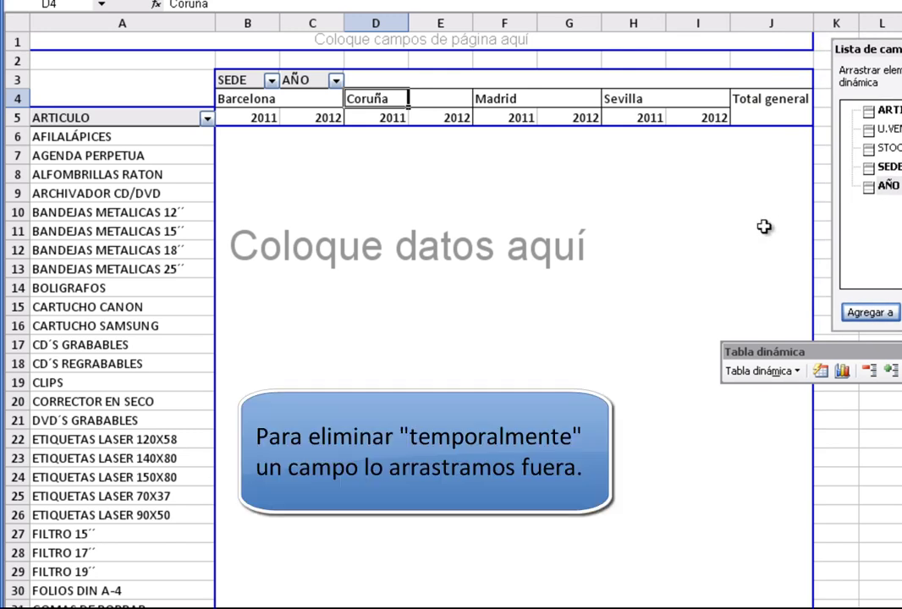
pyautogui.moveTo(296, 80); pyautogui.dragTo(735, 377)
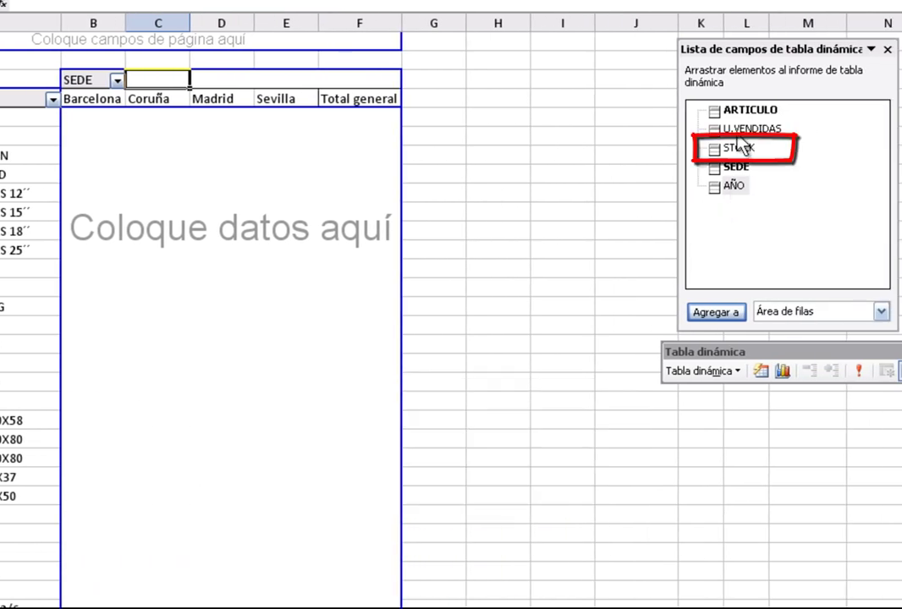
# Add STOCK to the data area and confirm Suma as its calculation in the field settings.
pyautogui.moveTo(738, 149); pyautogui.dragTo(286, 157)
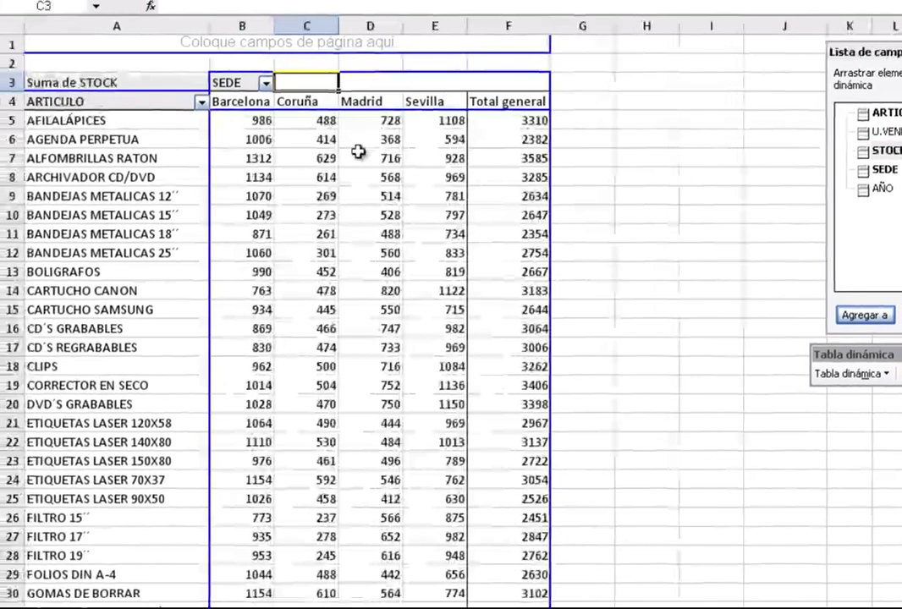
pyautogui.click(328, 308)
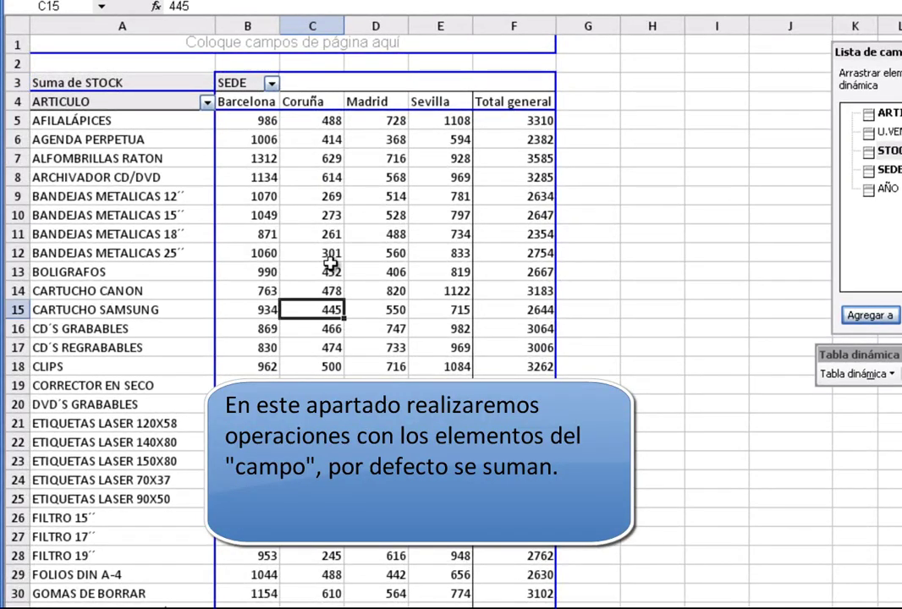
pyautogui.click(330, 271)
pyautogui.click(331, 240)
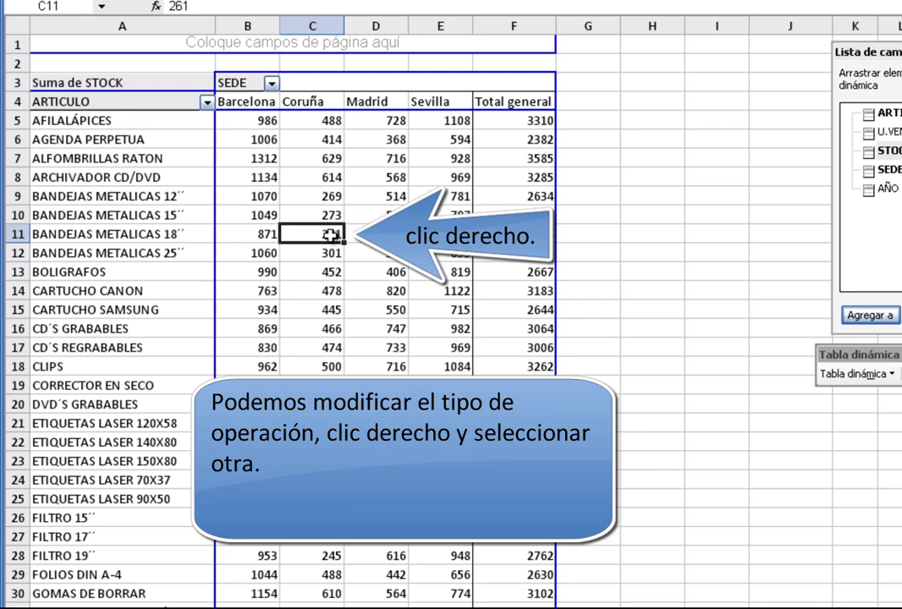
pyautogui.rightClick(331, 234)
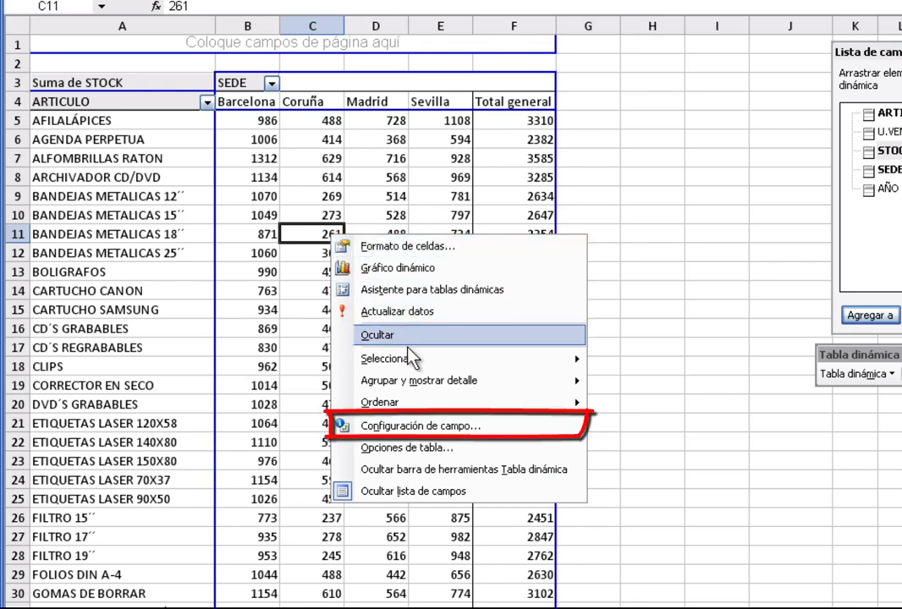
pyautogui.click(475, 435)
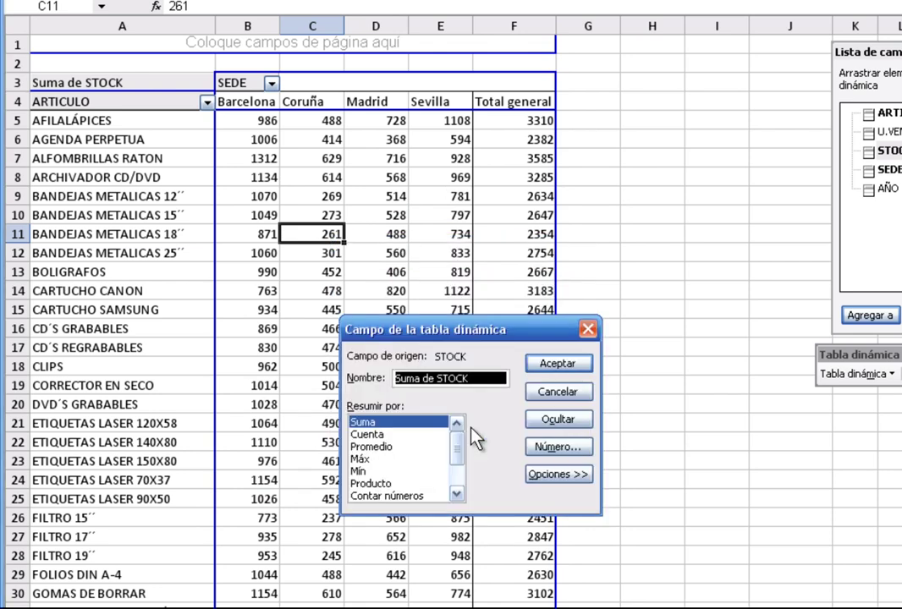
pyautogui.moveTo(460, 451)
pyautogui.mouseDown()
pyautogui.moveTo(461, 487)
pyautogui.moveTo(464, 446)
pyautogui.mouseUp()
pyautogui.click(587, 329)
pyautogui.click(377, 253)
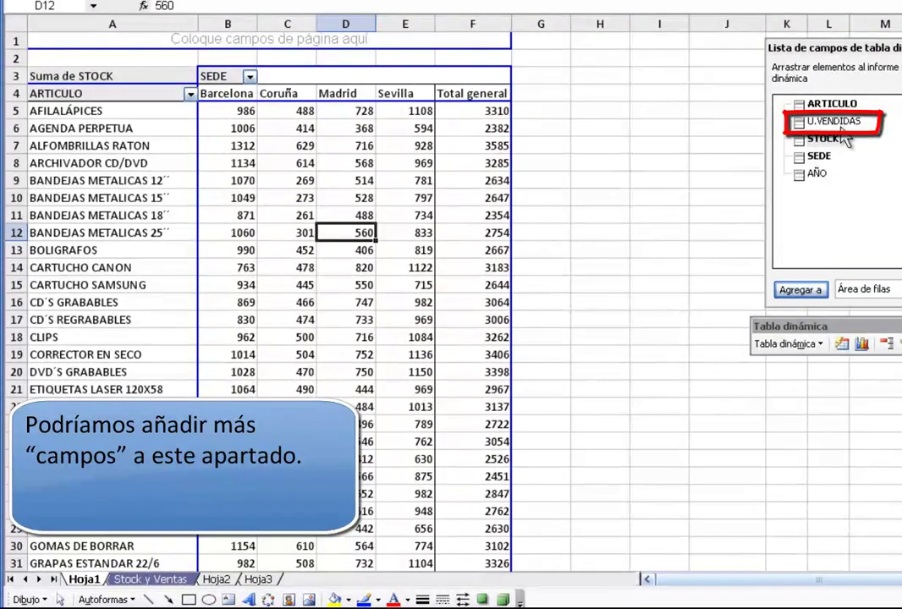
# Drag U.VENDIDAS into the data area so Suma de U.VENDIDAS appears beneath Suma de STOCK.
pyautogui.moveTo(829, 122); pyautogui.dragTo(756, 146)
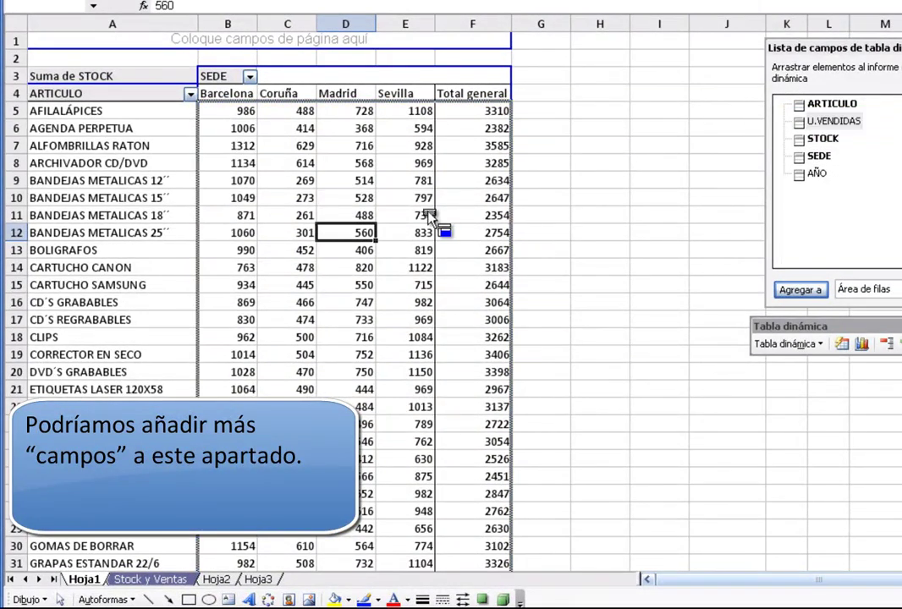
pyautogui.moveTo(756, 145); pyautogui.dragTo(413, 174)
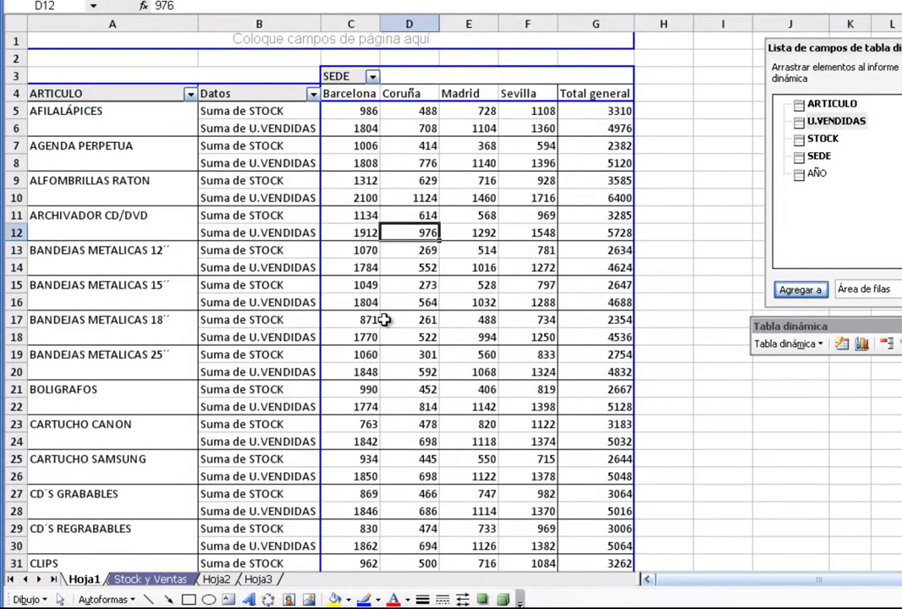
pyautogui.click(465, 336)
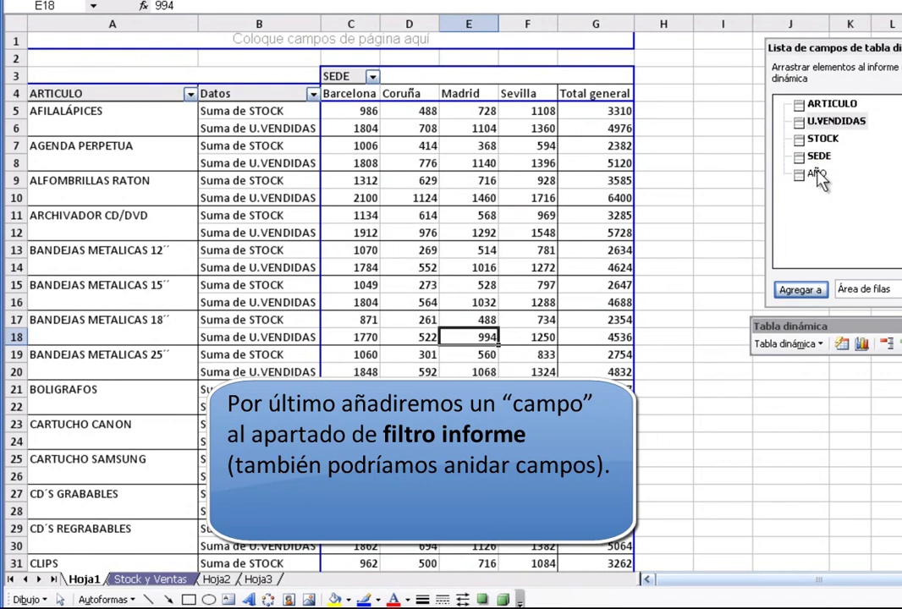
# Add AÑO as a page filter above the pivot table and filter it to 2011.
pyautogui.moveTo(819, 175)
pyautogui.mouseDown()
pyautogui.moveTo(461, 117)
pyautogui.moveTo(332, 49)
pyautogui.moveTo(330, 39)
pyautogui.mouseUp()
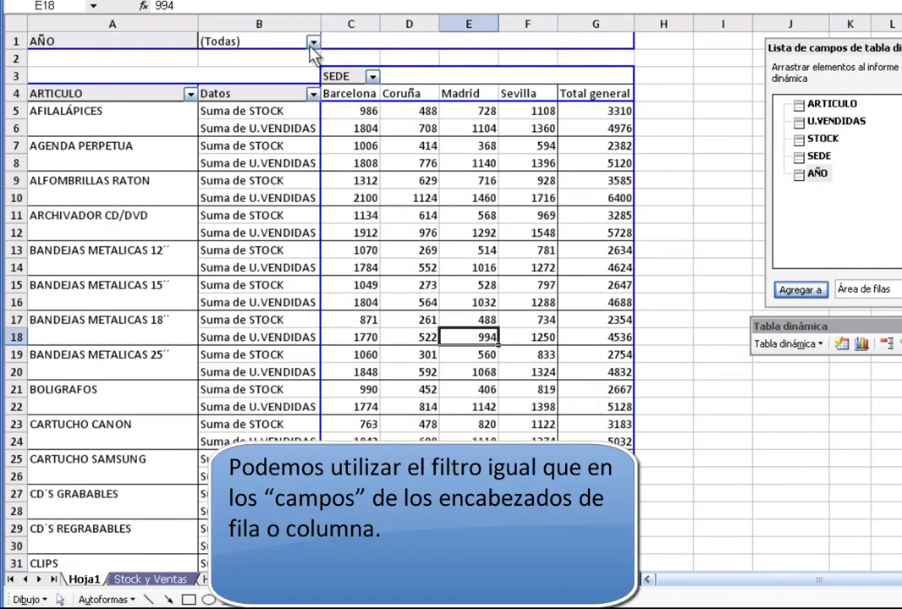
pyautogui.click(313, 42)
pyautogui.click(236, 77)
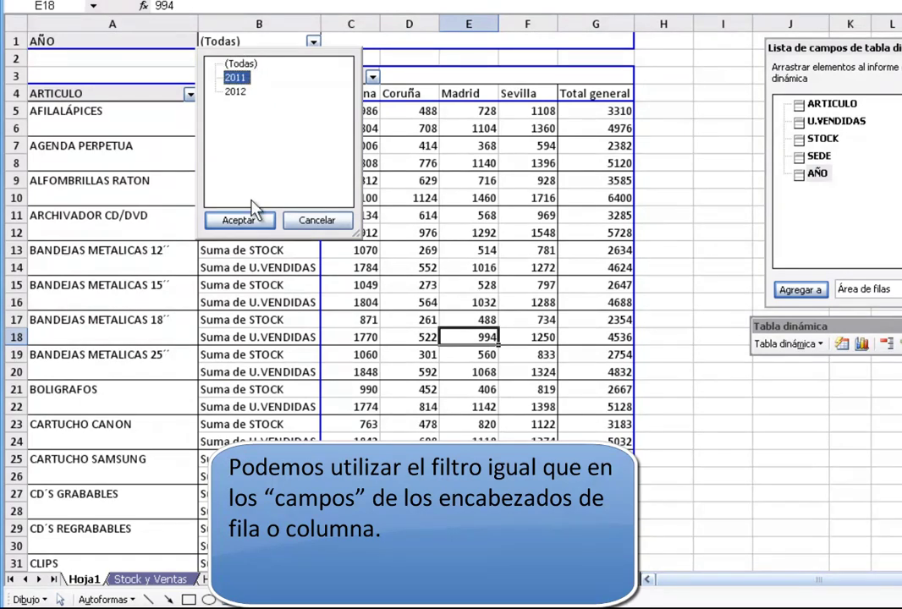
pyautogui.click(240, 222)
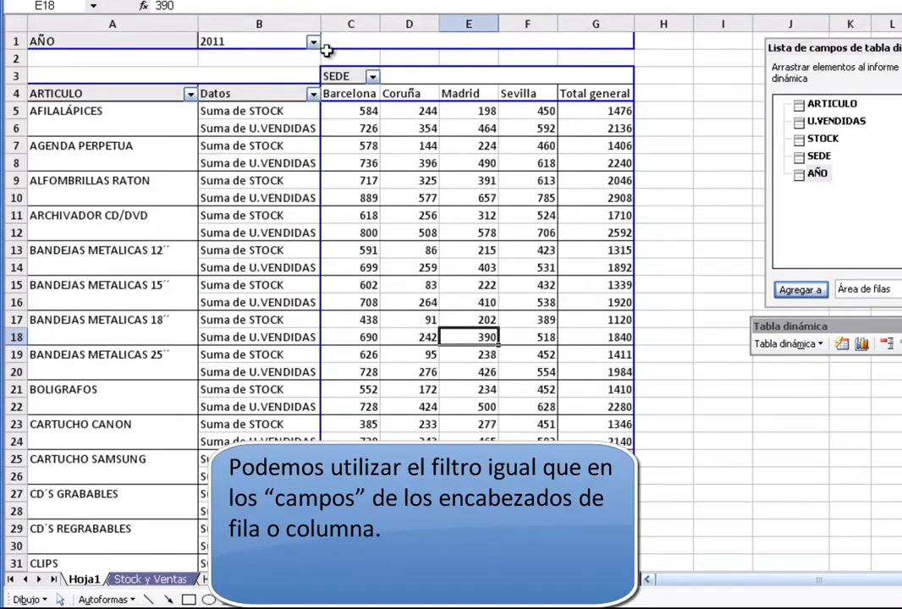
# Switch the AÑO filter to 2012, then back to (Todas) to show all years.
pyautogui.click(313, 43)
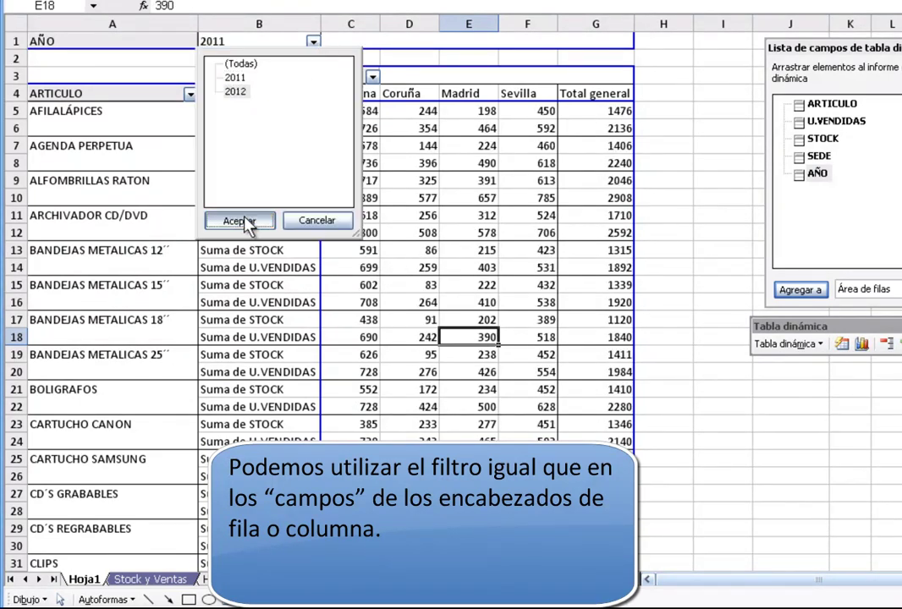
pyautogui.click(241, 221)
pyautogui.click(313, 42)
pyautogui.click(245, 65)
pyautogui.click(233, 220)
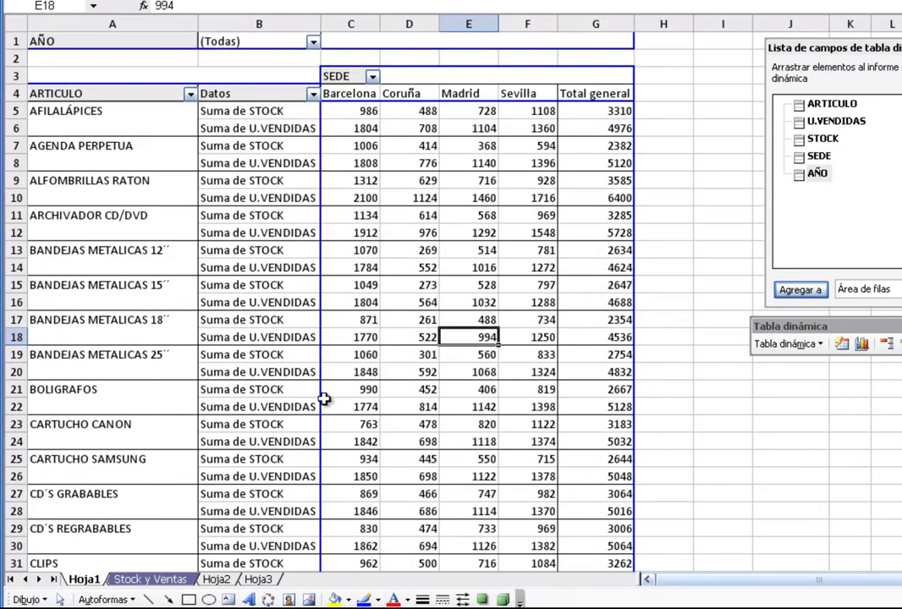
pyautogui.click(469, 250)
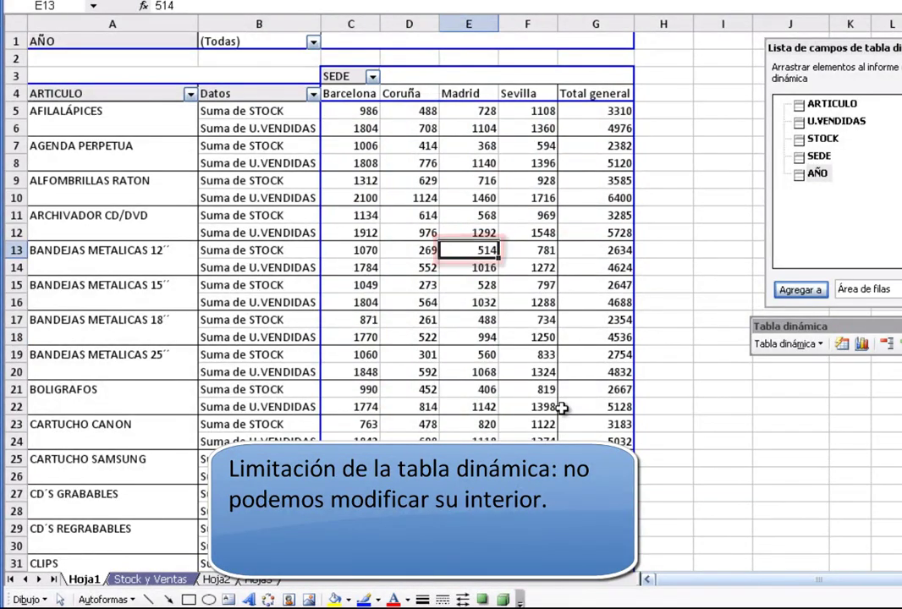
pyautogui.press('Delete')
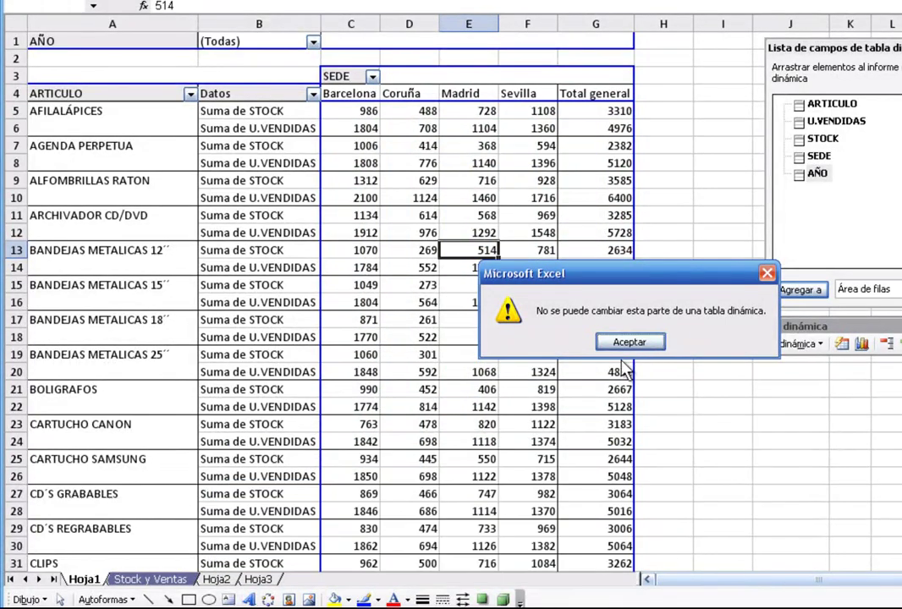
pyautogui.click(630, 344)
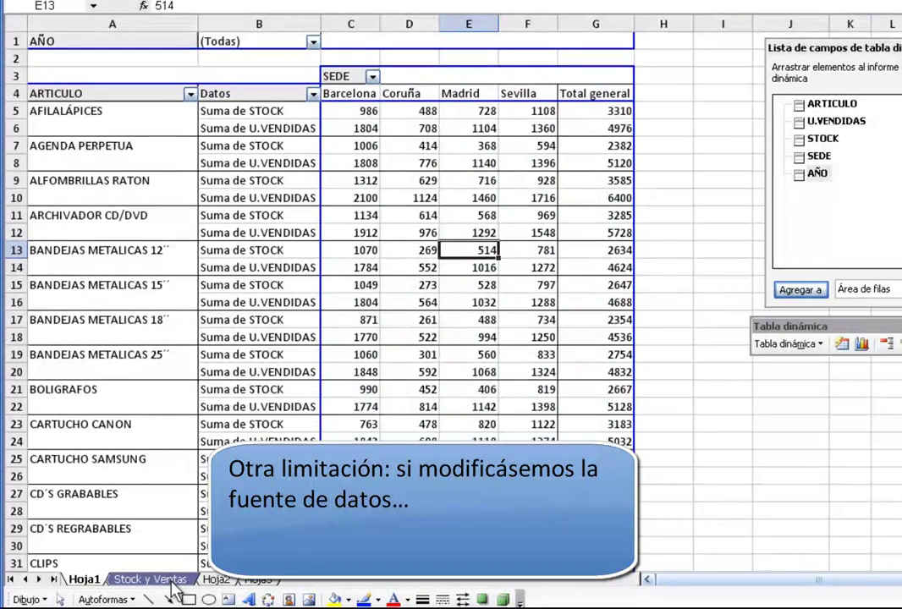
# On Stock y Ventas, enter Vigo in D4 and fill it down the SEDE column, then return to Hoja1.
pyautogui.click(179, 578)
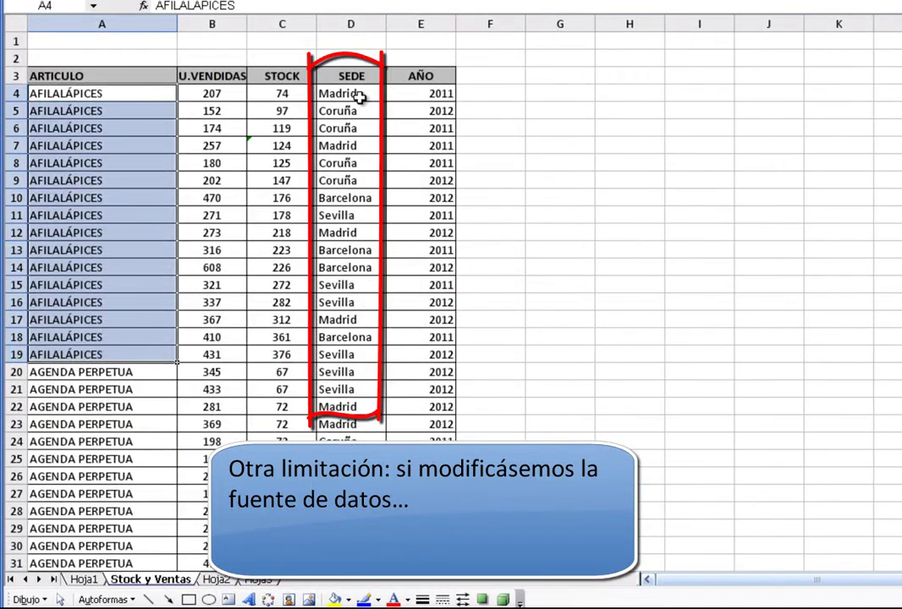
pyautogui.click(357, 94)
pyautogui.write('Vigo')
pyautogui.press('Return')
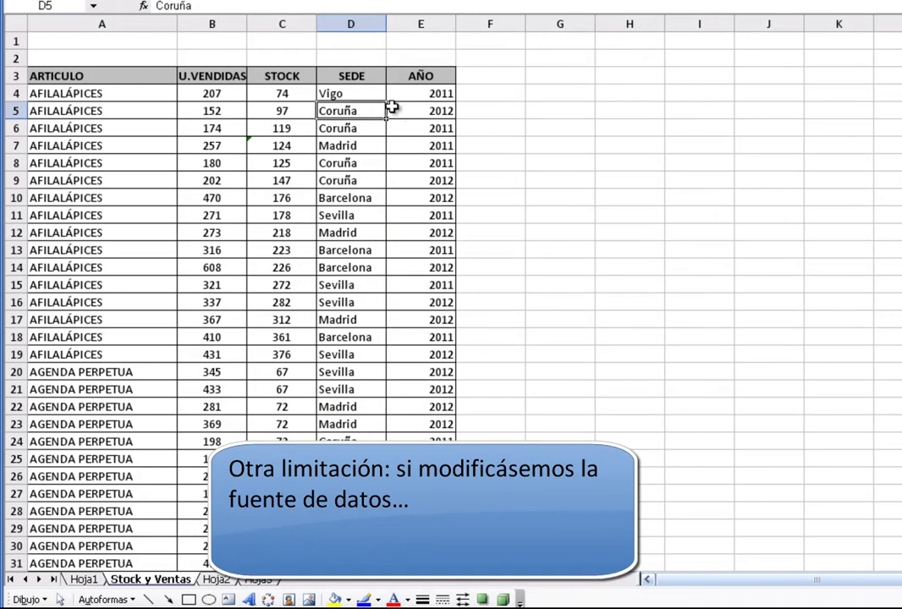
pyautogui.click(378, 91)
pyautogui.moveTo(386, 100); pyautogui.dragTo(383, 511)
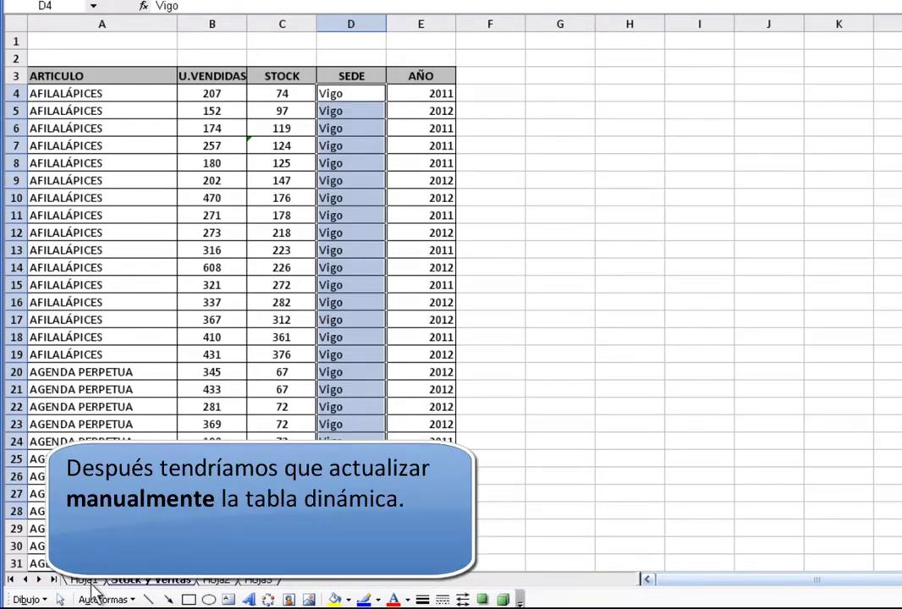
pyautogui.click(83, 579)
pyautogui.click(467, 265)
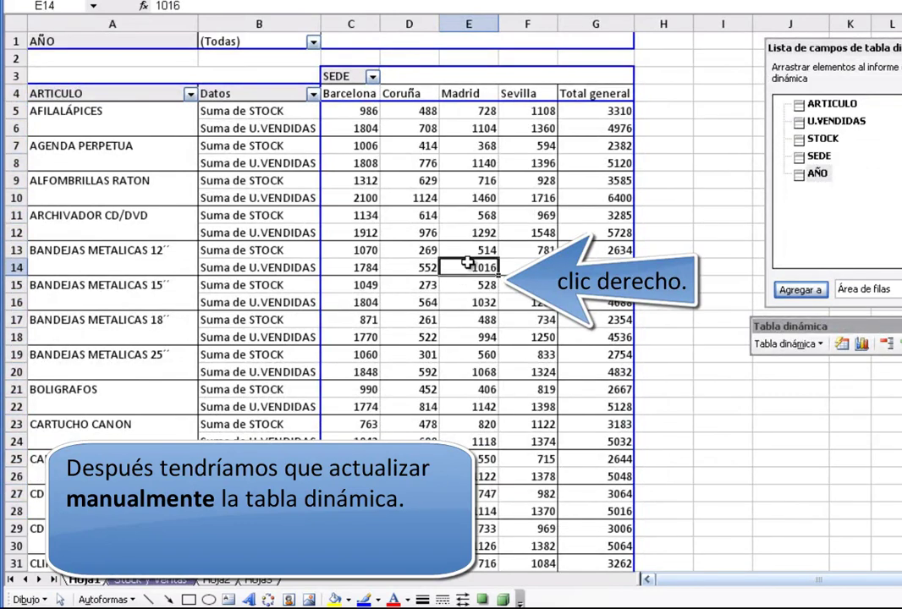
# Refresh the pivot table with Actualizar datos from its context menu.
pyautogui.rightClick(465, 263)
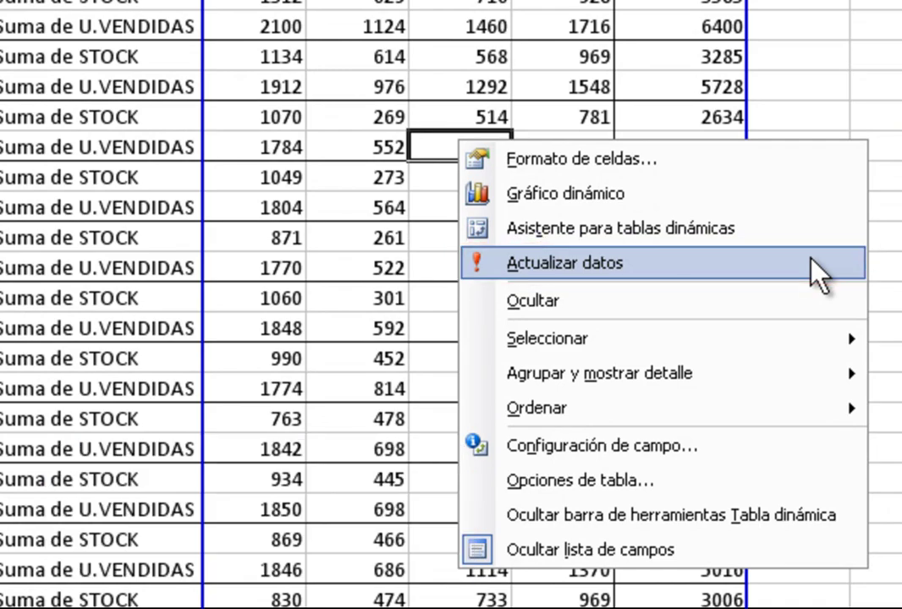
pyautogui.click(811, 263)
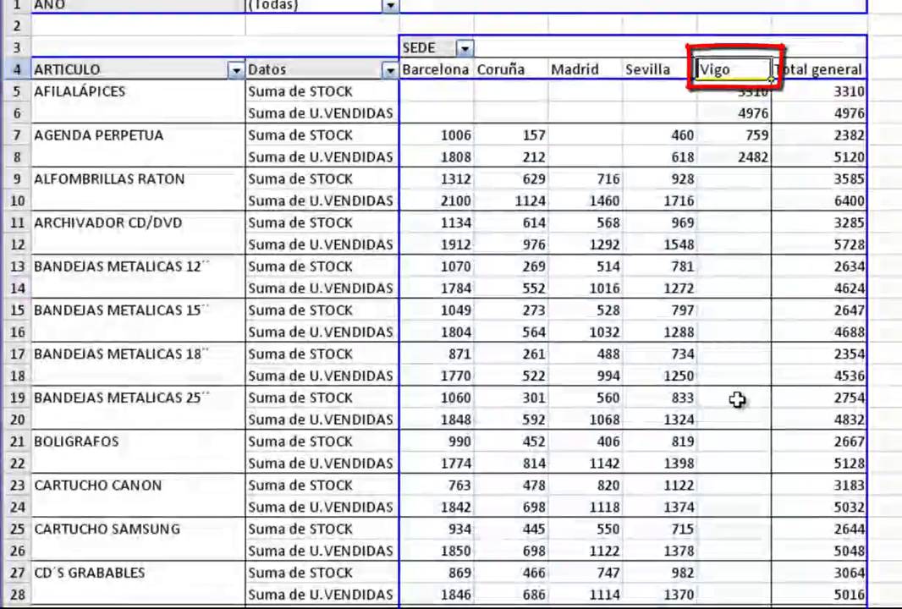